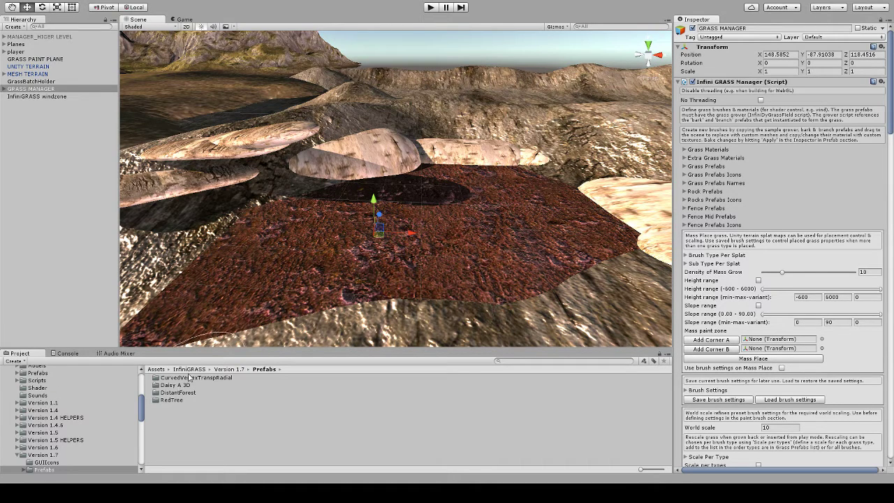
Open the Daisy A 3D folder and inspect the bark and branch prefab references of ForestCreatorINfiniDy DAISY
double_click(180, 385)
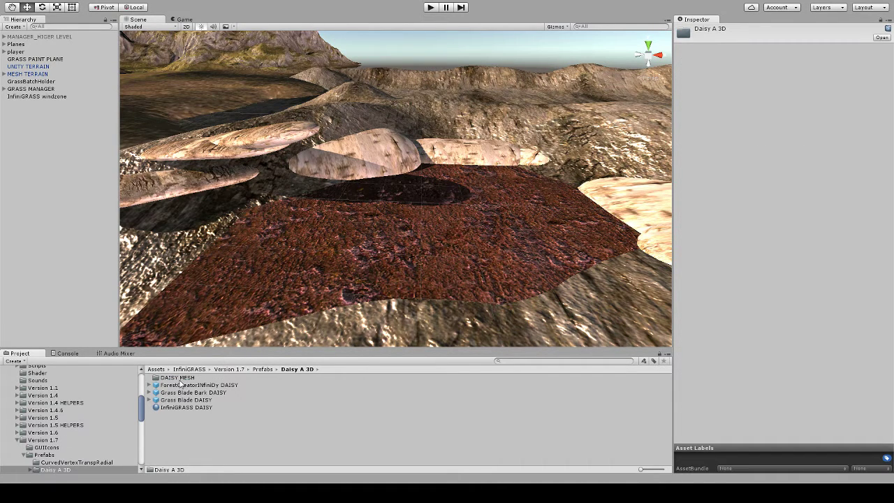
left_click(192, 385)
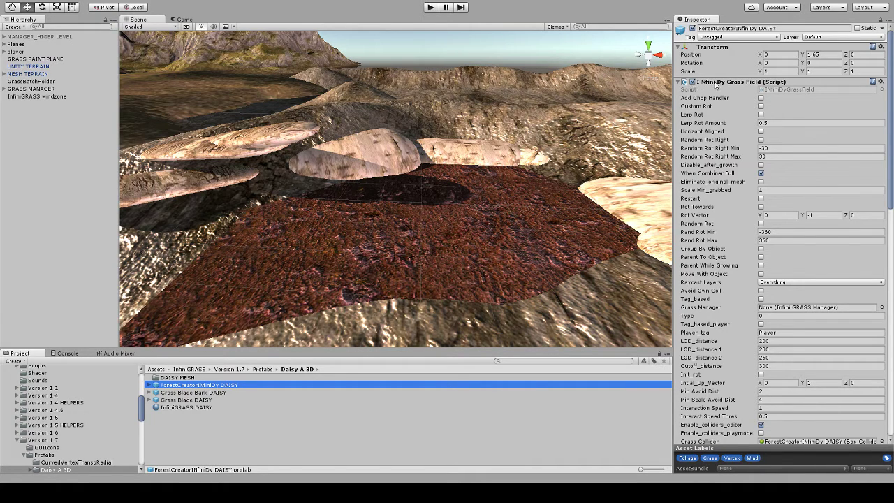
left_click_drag(889, 105, 891, 298)
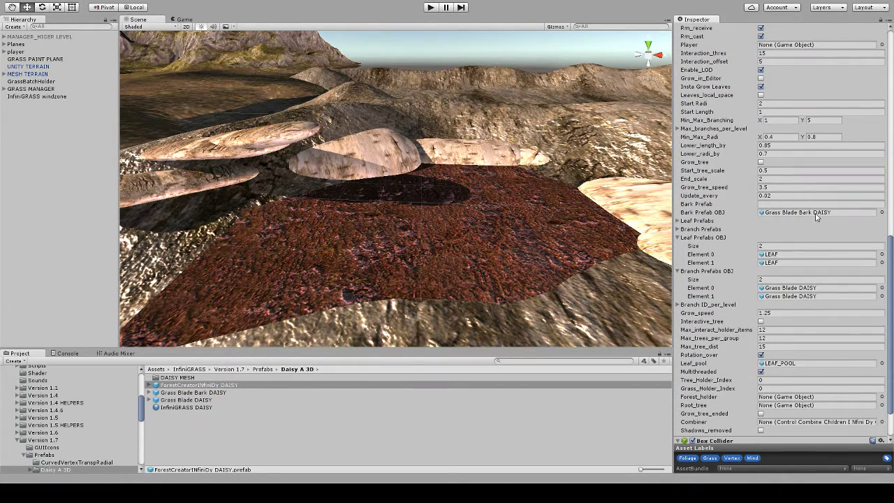
left_click(817, 217)
left_click(807, 296)
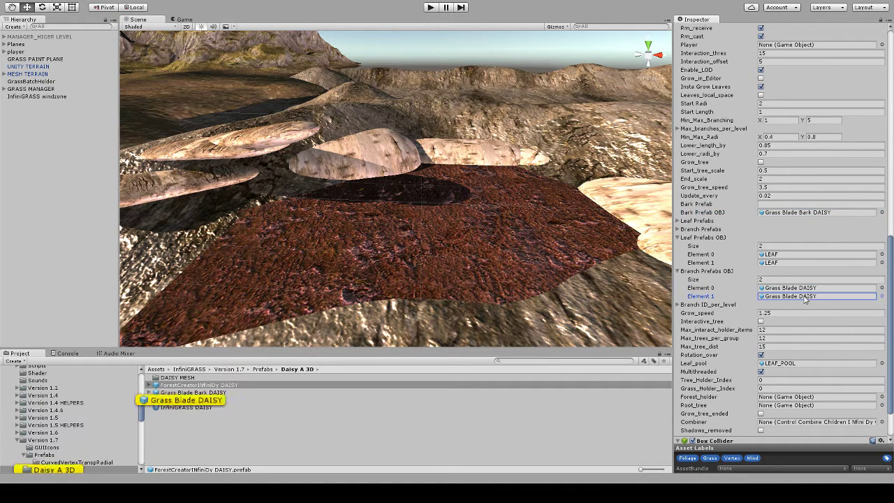
left_click(807, 288)
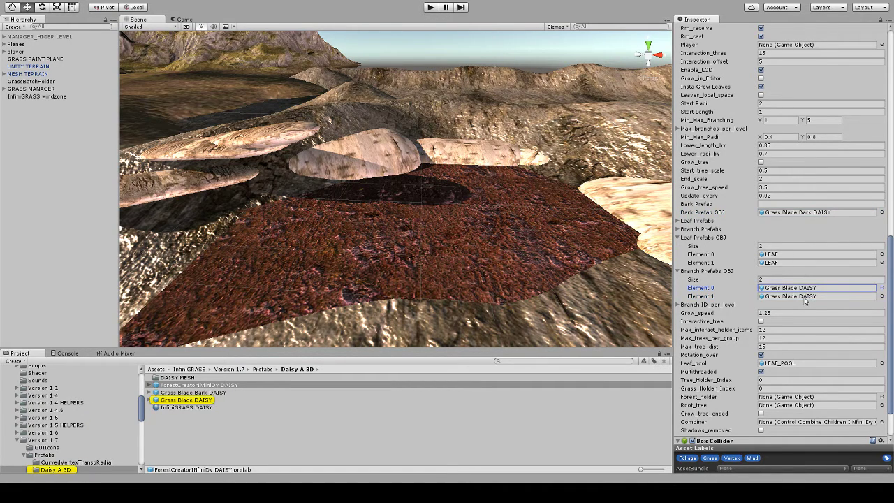
left_click(677, 238)
left_click(801, 264)
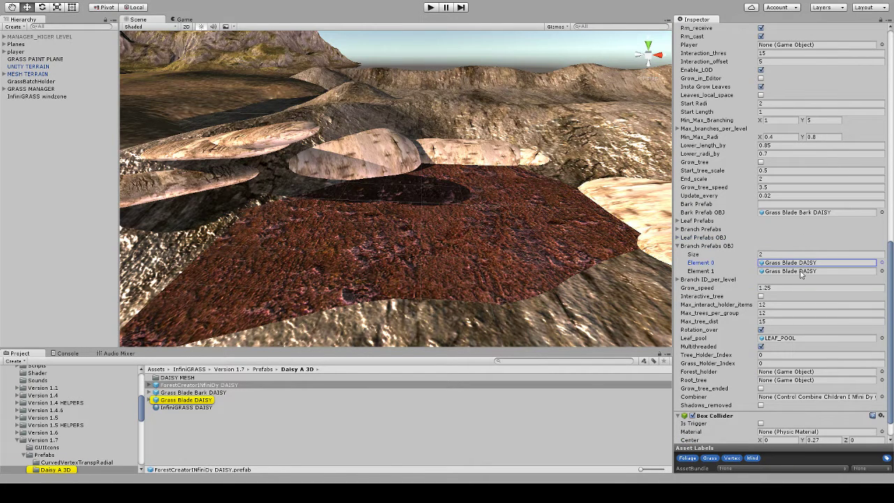
left_click(801, 271)
left_click(805, 263)
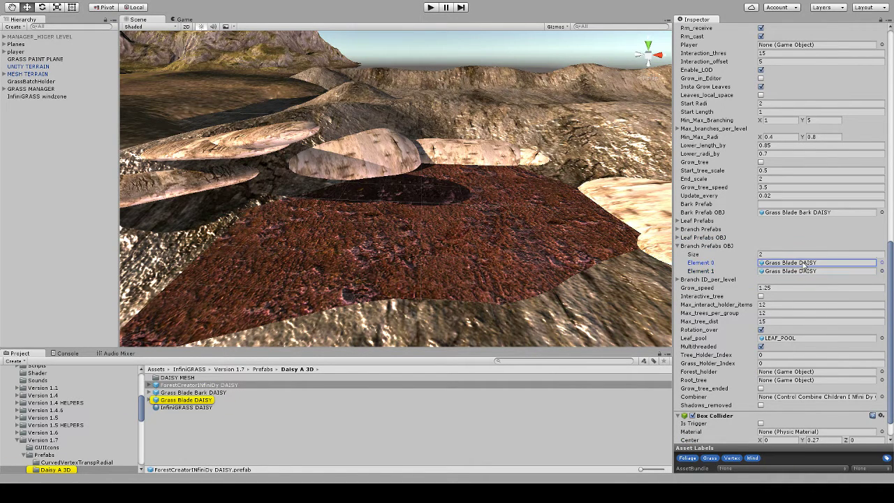
left_click(809, 213)
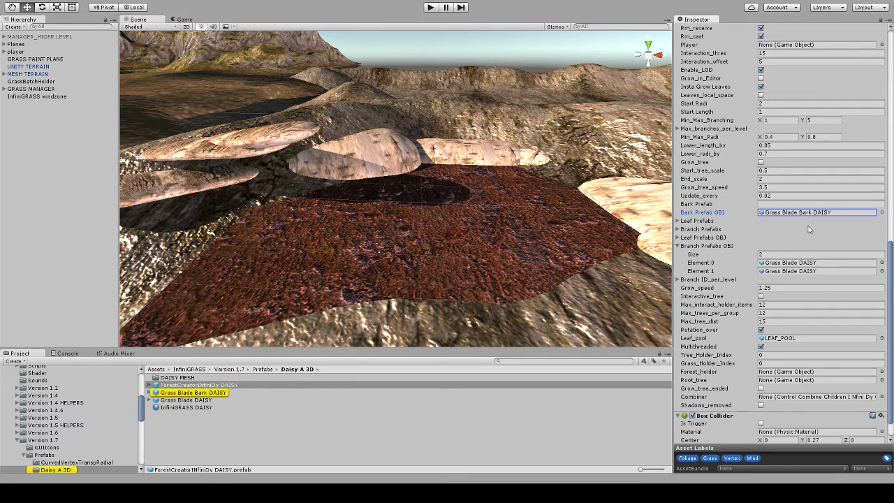
left_click_drag(892, 263, 887, 51)
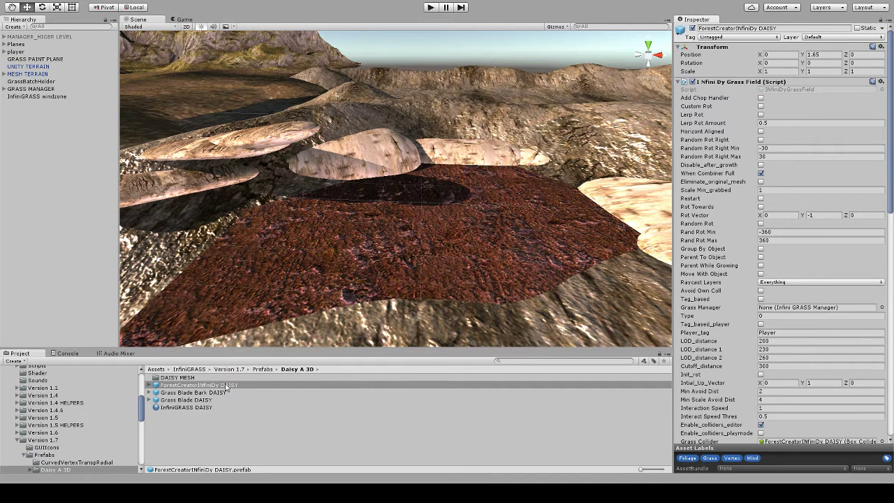
Inspect the Grass Blade Bark DAISY and Grass Blade DAISY prefabs and the InfiniGRASS DAISY material
left_click(203, 393)
left_click(206, 398, "shift")
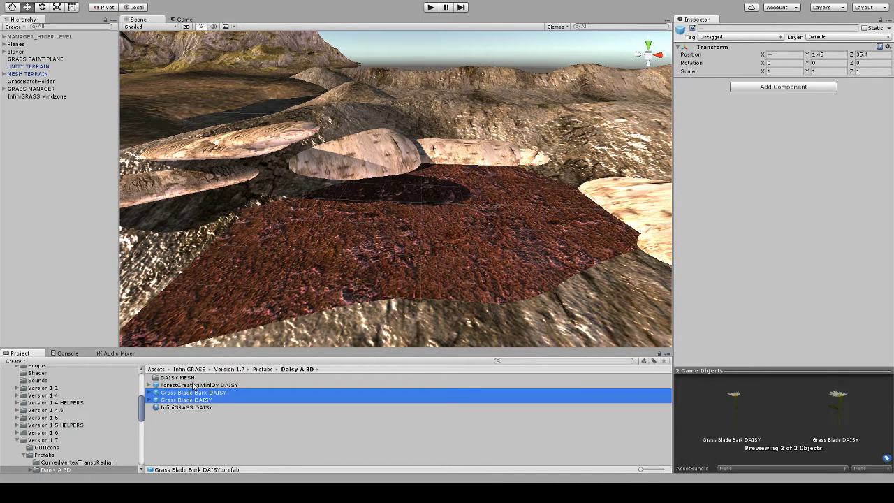
left_click(207, 408)
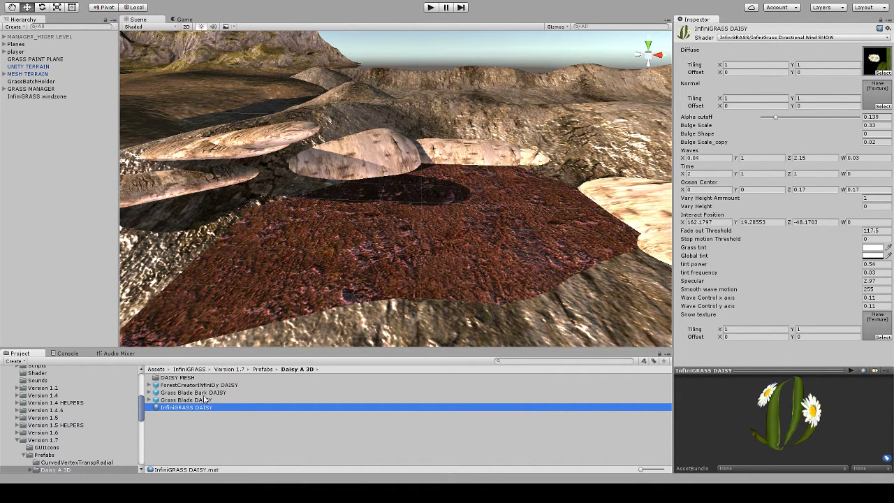
left_click(205, 393)
left_click(207, 400)
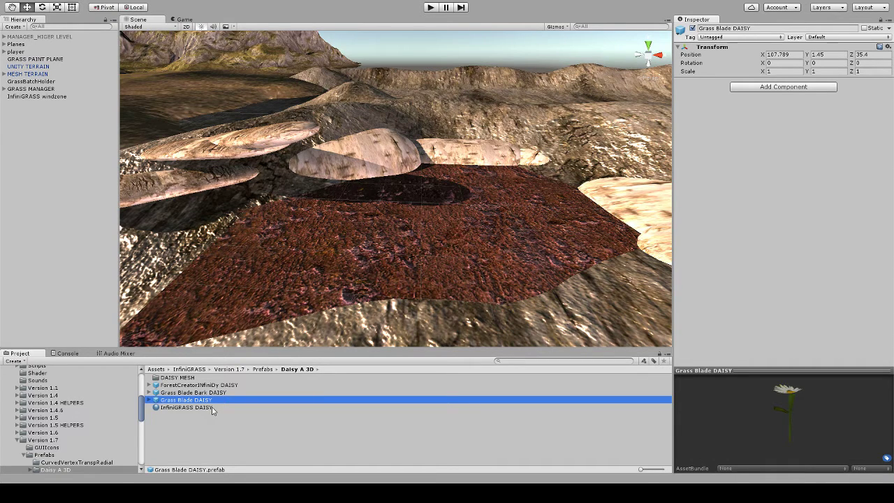
Duplicate the three daisy prefabs and the InfiniGRASS DAISY material in the Daisy A 3D folder
left_click(187, 407)
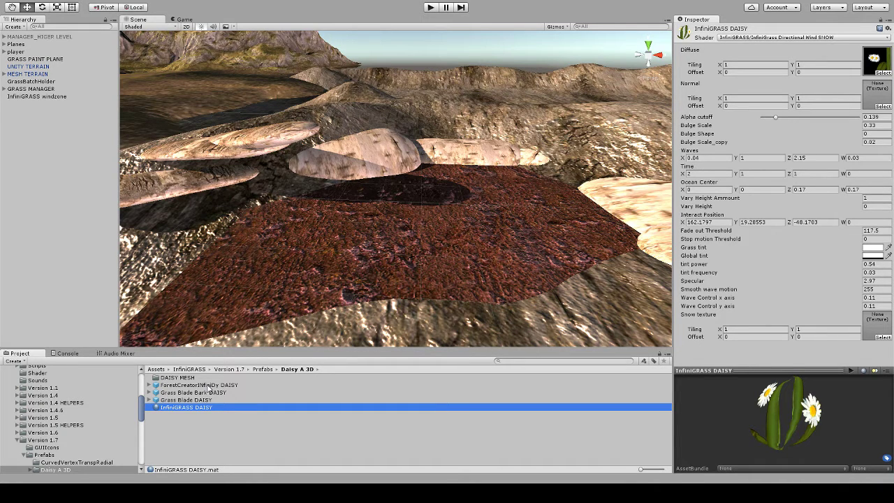
left_click(197, 386, "shift")
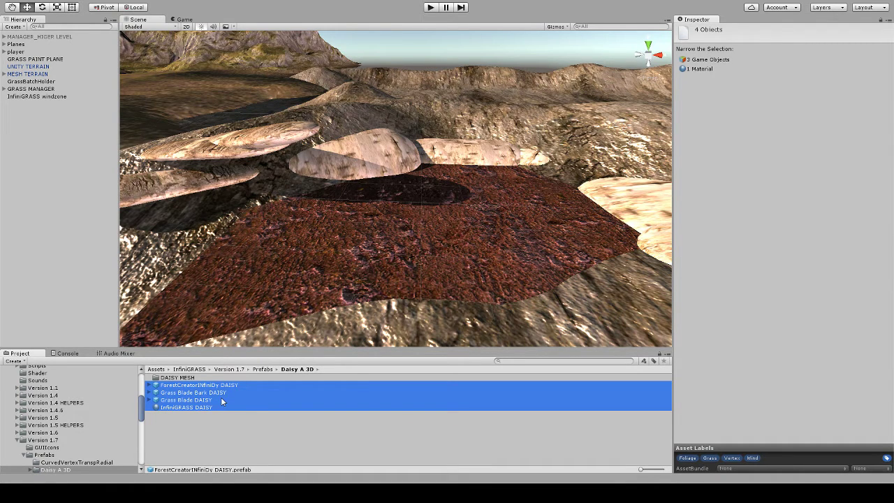
key("ctrl+d")
Move the four duplicated daisy assets into the Tutorial brush folder under Version 1.8 and open that folder
scroll(95, 416, "down", 4)
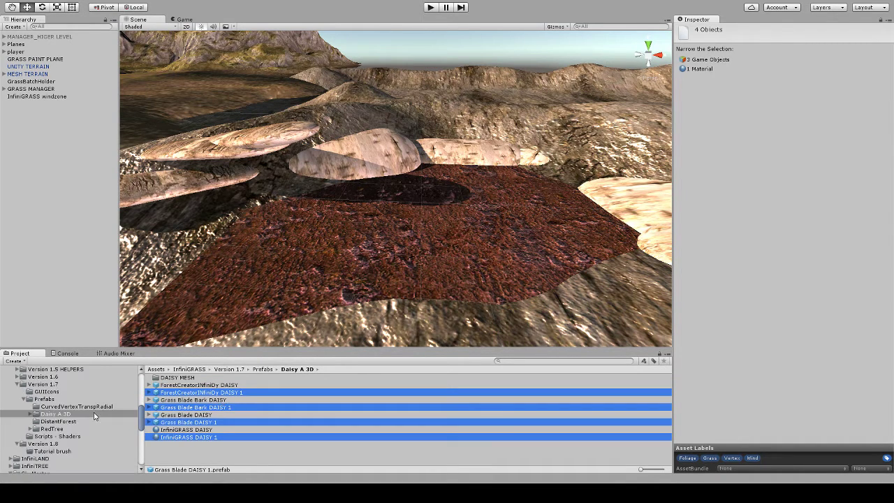
scroll(94, 416, "down", 4)
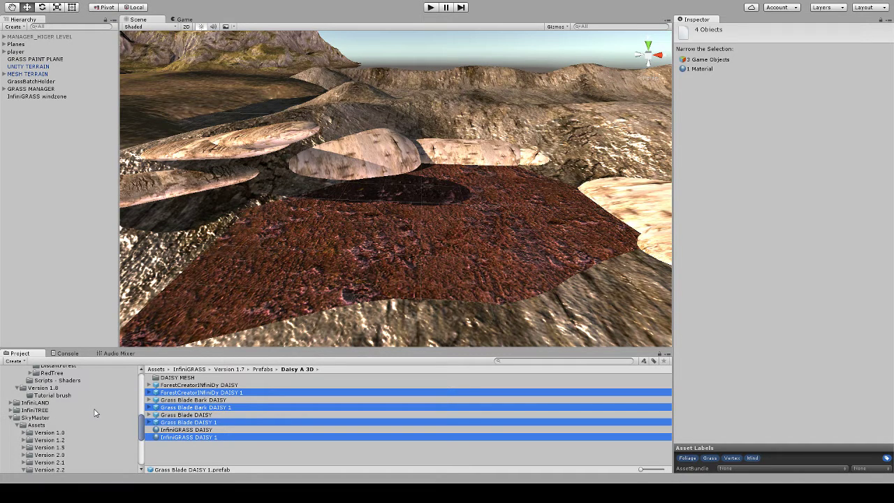
scroll(95, 412, "down", 6)
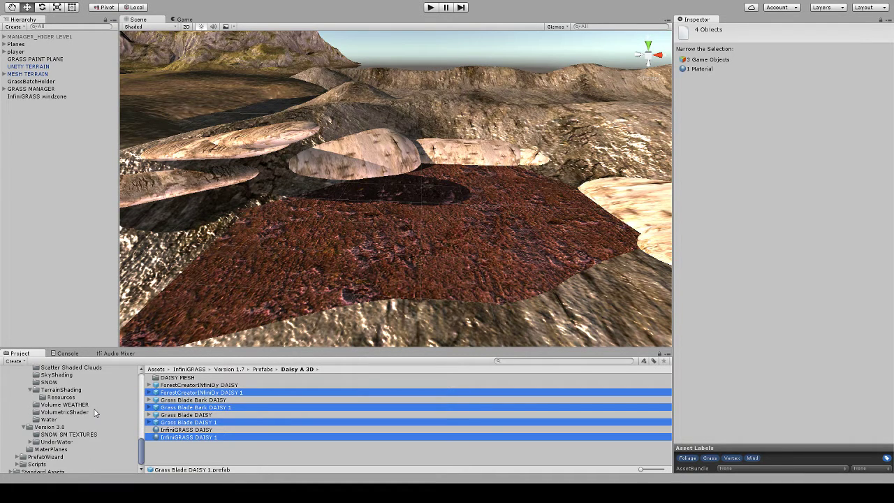
scroll(95, 413, "up", 5)
scroll(96, 413, "up", 2)
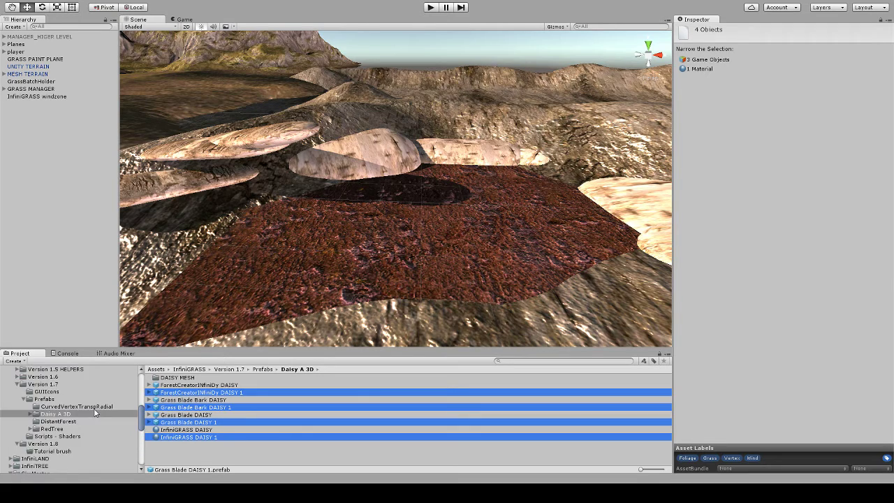
mouse_move(192, 411)
left_mouse_down()
mouse_move(84, 416)
mouse_move(61, 429)
mouse_move(71, 426)
left_mouse_up()
left_click(62, 423)
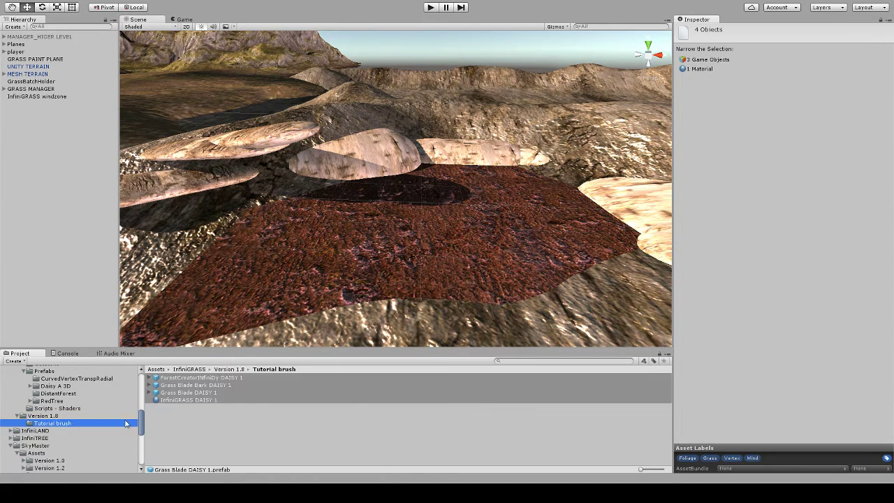
In ForestCreatorINfiniDy DAISY 1, assign Grass Blade Bark DAISY 1 as Bark Prefab OBJ and Grass Blade DAISY 1 to both Branch Prefabs OBJ elements
left_click(223, 378)
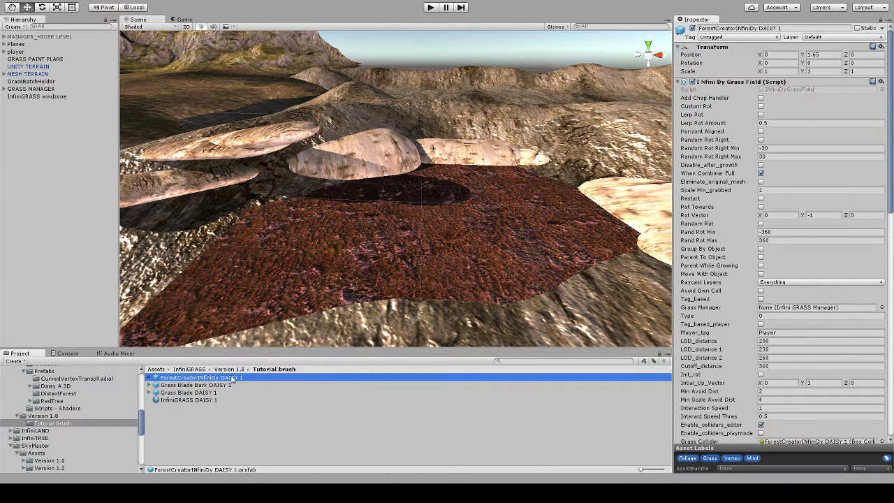
left_click_drag(890, 146, 891, 343)
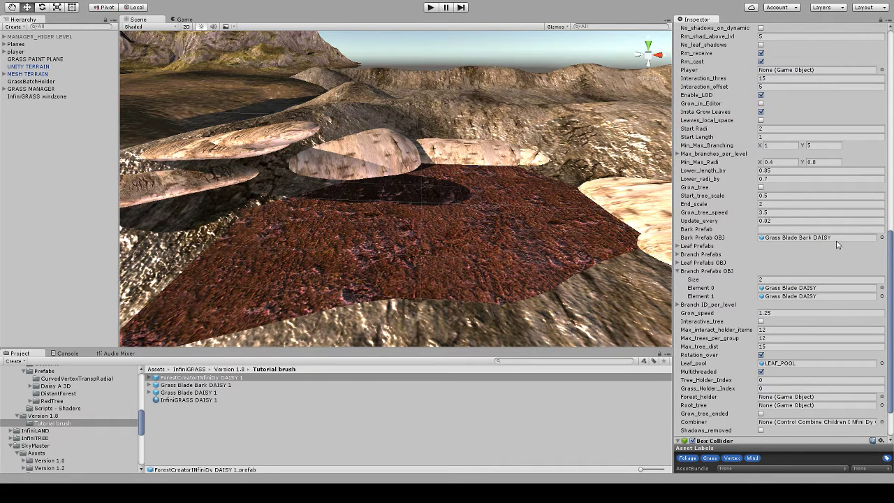
left_click_drag(224, 391, 824, 239)
left_click_drag(195, 395, 788, 287)
left_click_drag(217, 395, 775, 296)
Add Grass Blade Bark DAISY 1 and Grass Blade DAISY 1 to the scene and move both onto the red ground, at about Z -8.28
left_click_drag(217, 390, 84, 181)
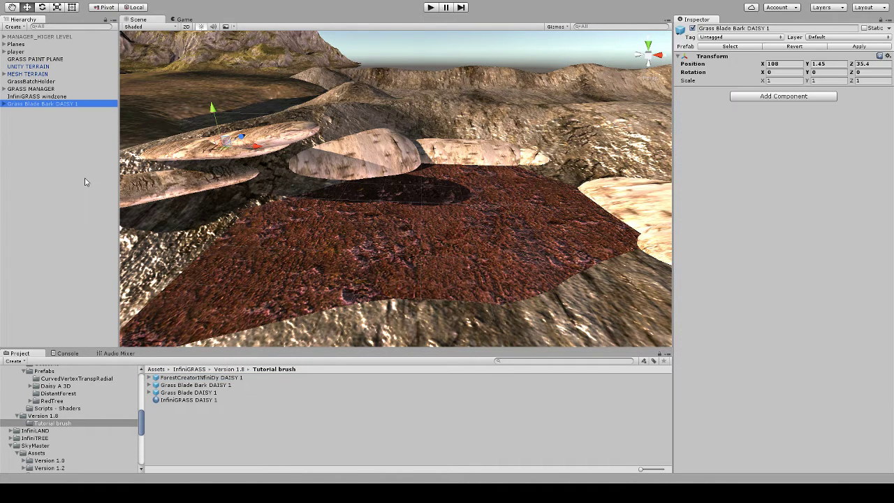
left_click_drag(215, 398, 75, 192)
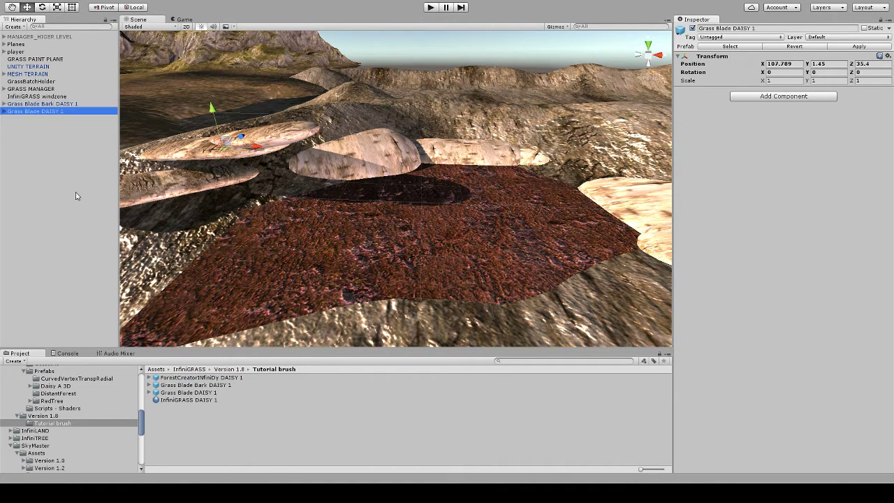
mouse_move(308, 134)
middle_mouse_down()
mouse_move(313, 141)
mouse_move(302, 143)
middle_mouse_up()
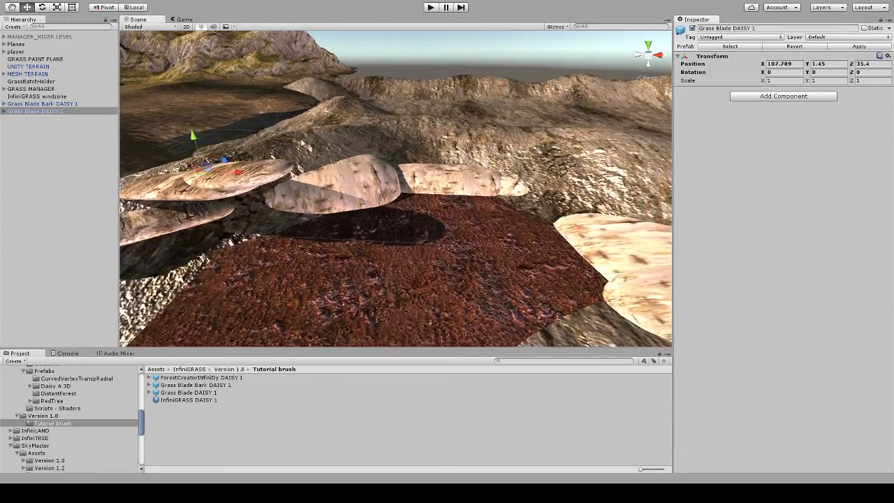
left_click(44, 106, "shift")
left_click_drag(213, 178, 412, 280)
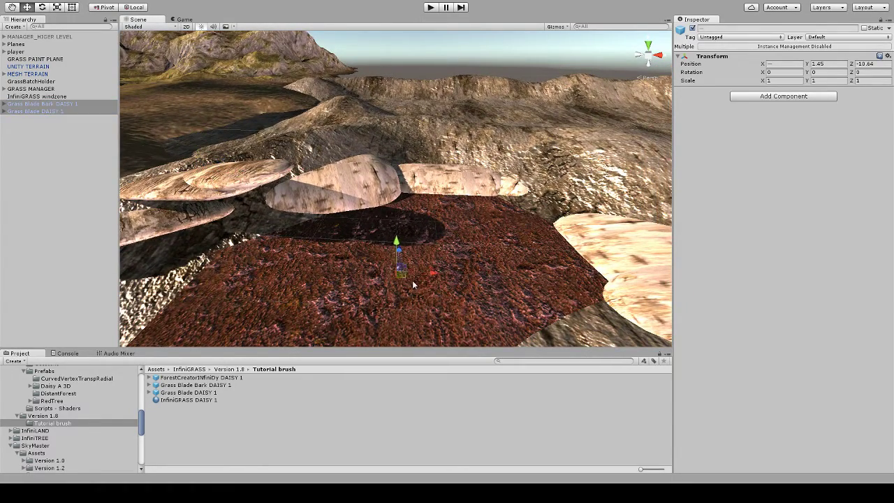
left_click_drag(398, 249, 397, 234)
Move Grass Blade Bark DAISY 1 along the X axis to about 184.09, apart from the other daisy
scroll(416, 259, "up", 3)
middle_click_drag(416, 259, 409, 253)
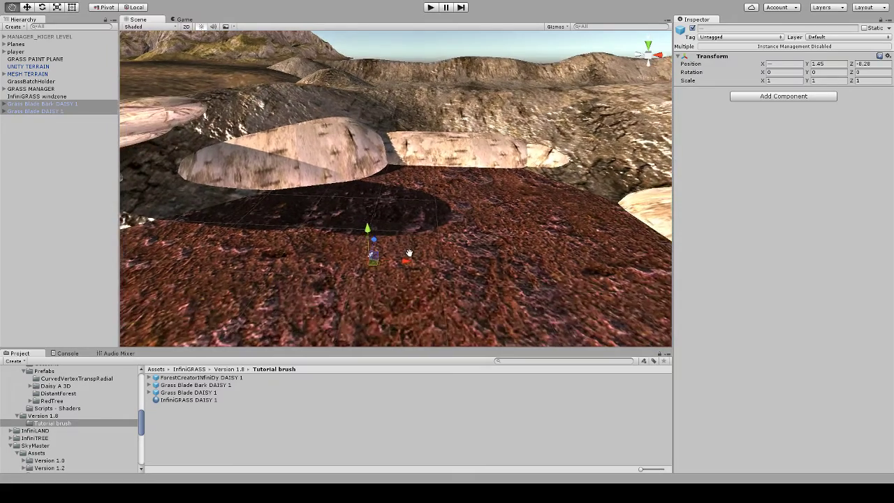
key("f")
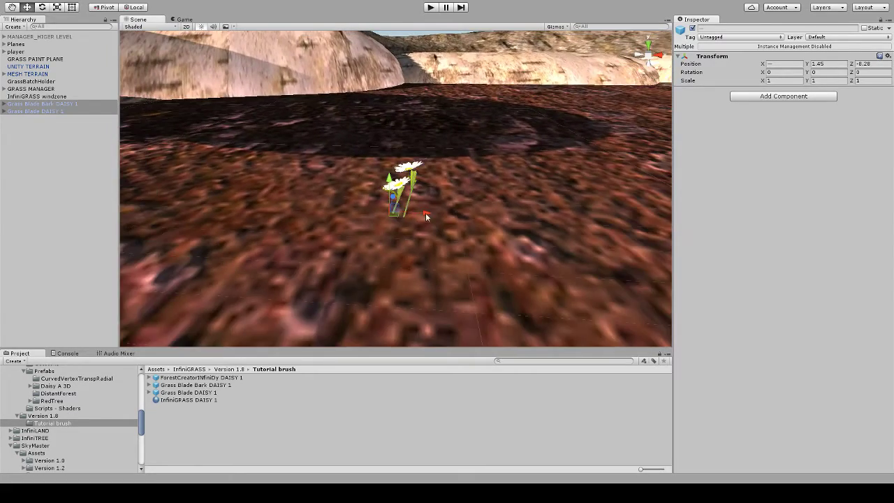
left_click_drag(425, 212, 333, 236, "alt")
left_click(68, 105)
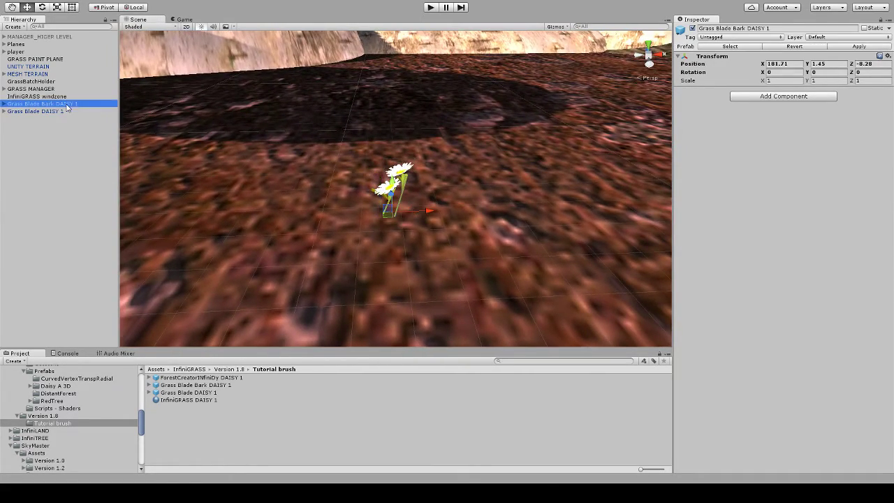
left_click_drag(413, 212, 567, 209)
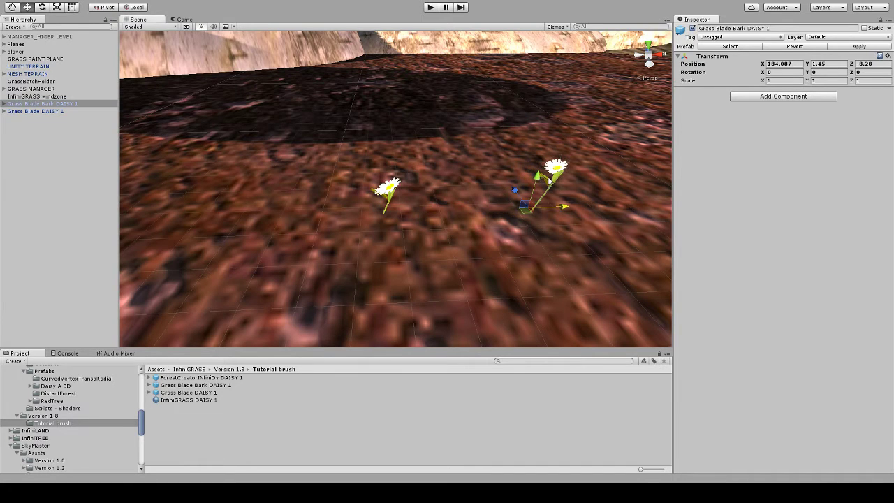
Shift Grass Blade DAISY 1 slightly along the X axis, farther from the bark daisy
middle_click_drag(526, 179, 487, 205)
scroll(487, 209, "up", 6)
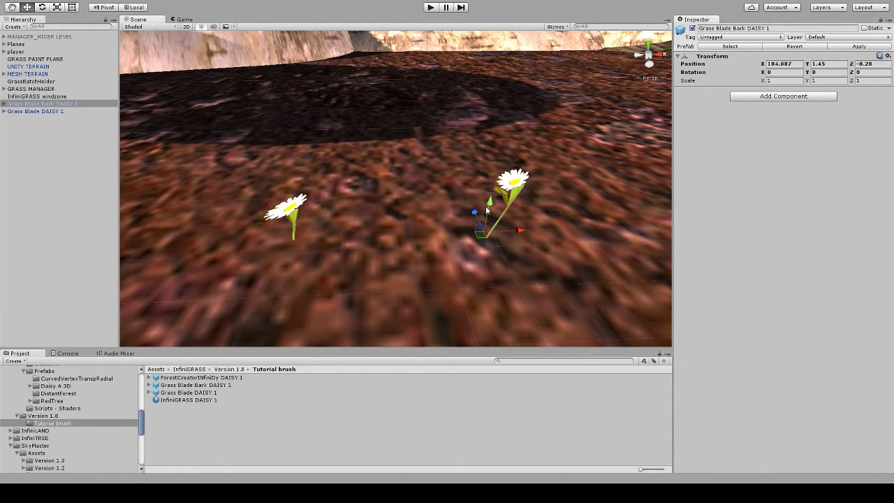
left_click(281, 211)
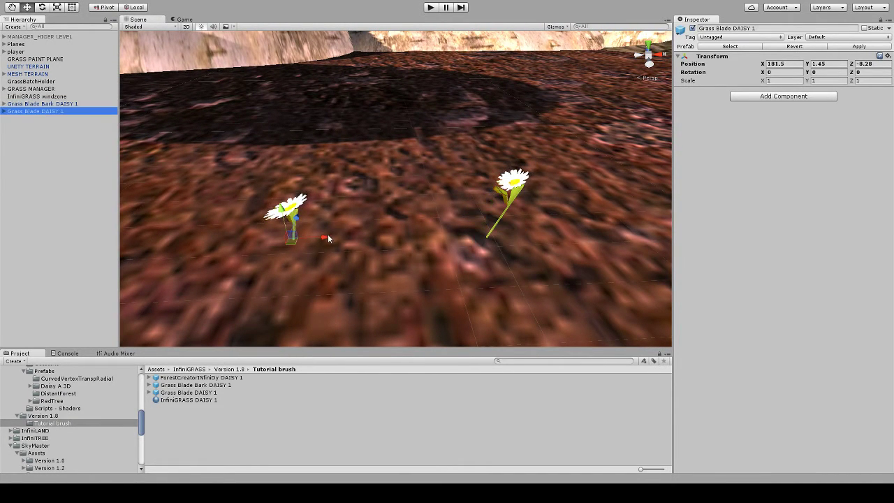
left_click_drag(328, 239, 315, 240)
middle_click_drag(336, 178, 384, 190)
scroll(387, 197, "down", 3)
Check the scale of Grass Blade Bark DAISY 1, then inspect the transform and mesh components of its flowers DAISY child
left_click(38, 105)
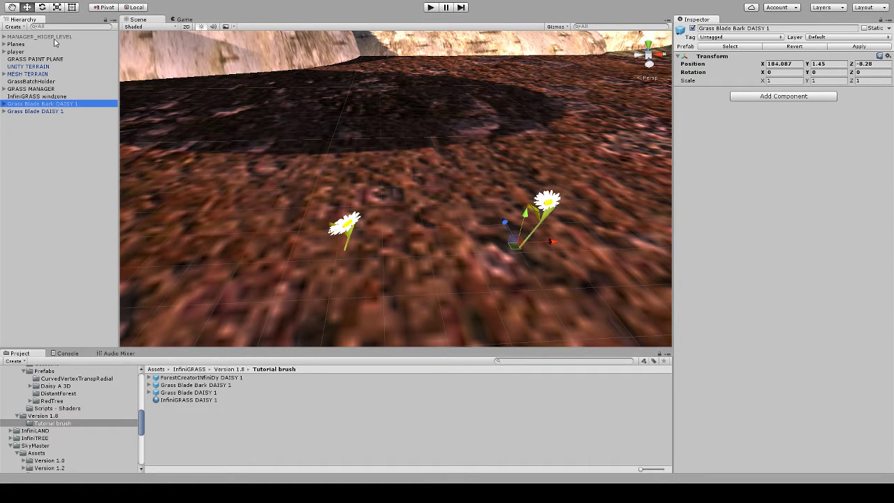
left_click(3, 104)
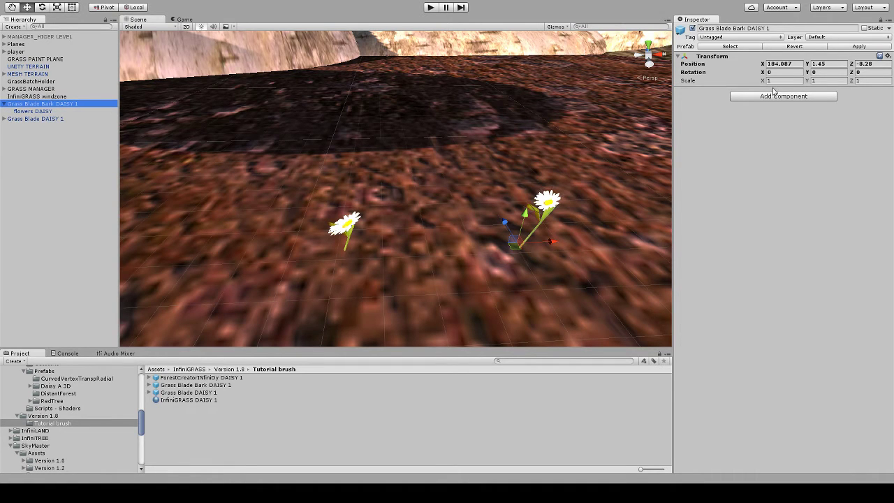
left_click(829, 81)
left_click(877, 82)
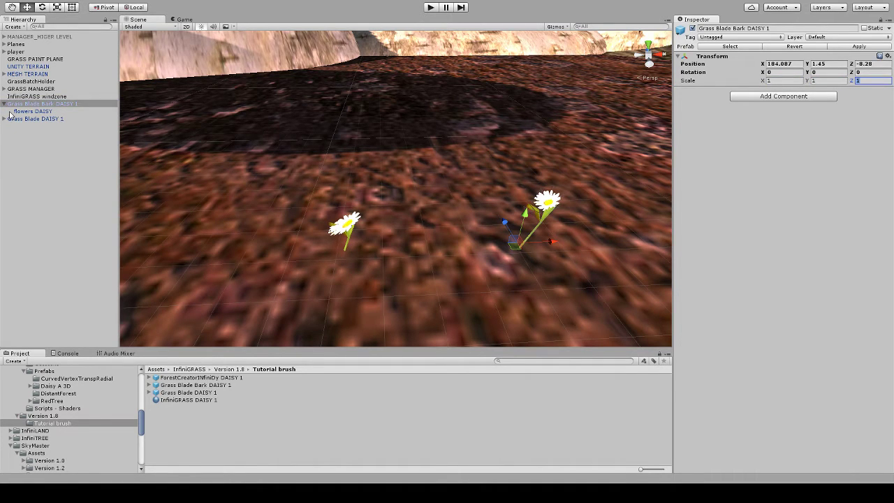
left_click(32, 112)
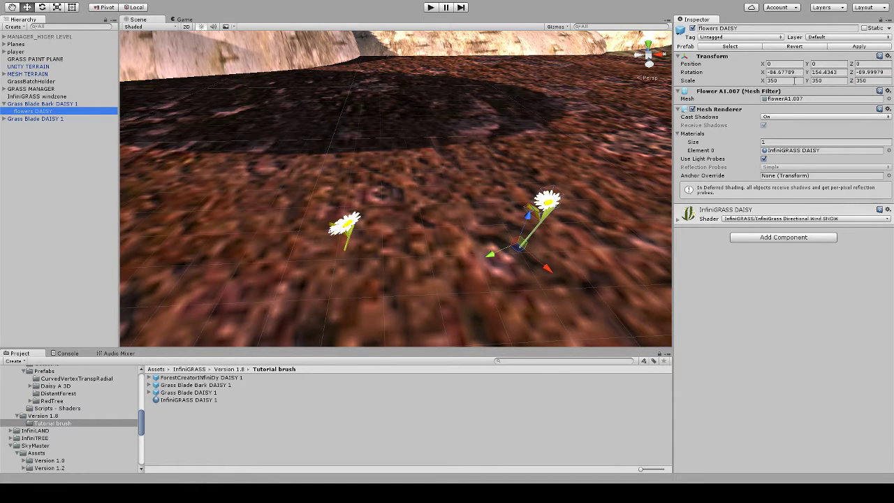
Enlarge flowers DAISY in Grass Blade Bark DAISY 1 uniformly to a scale of about 669 and rotate it to about -77.8, 237.8, -245.3
left_click(71, 7)
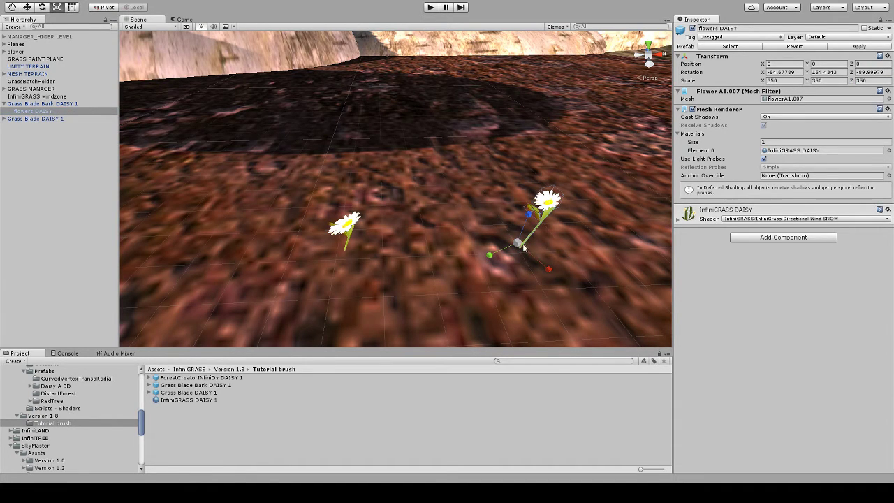
left_click_drag(519, 246, 544, 218)
left_click(40, 8)
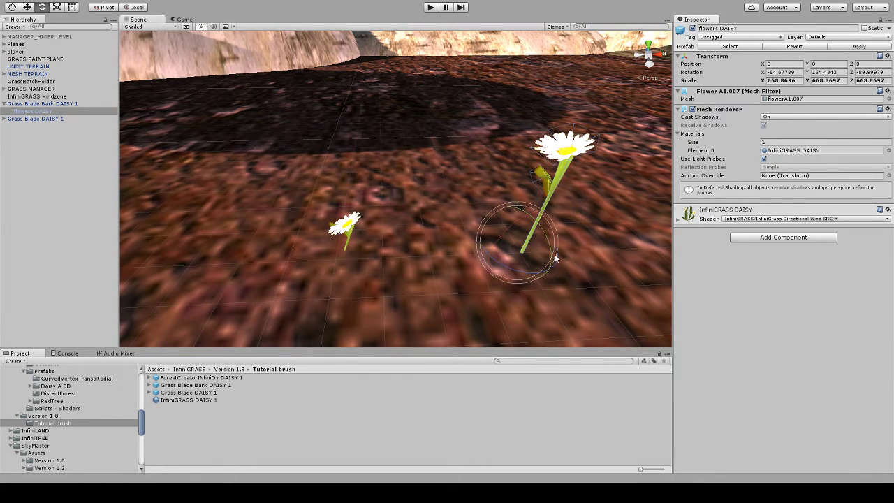
left_click_drag(505, 267, 615, 261)
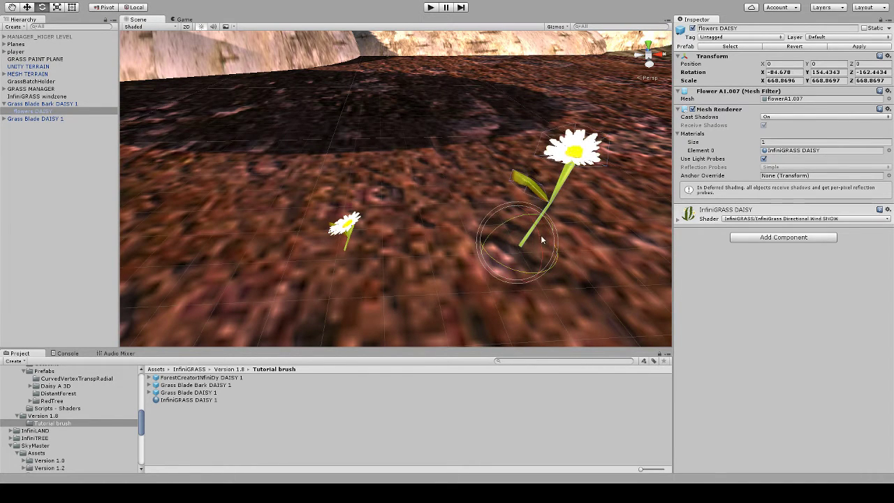
left_click_drag(516, 215, 483, 223)
scroll(502, 233, "down", 2)
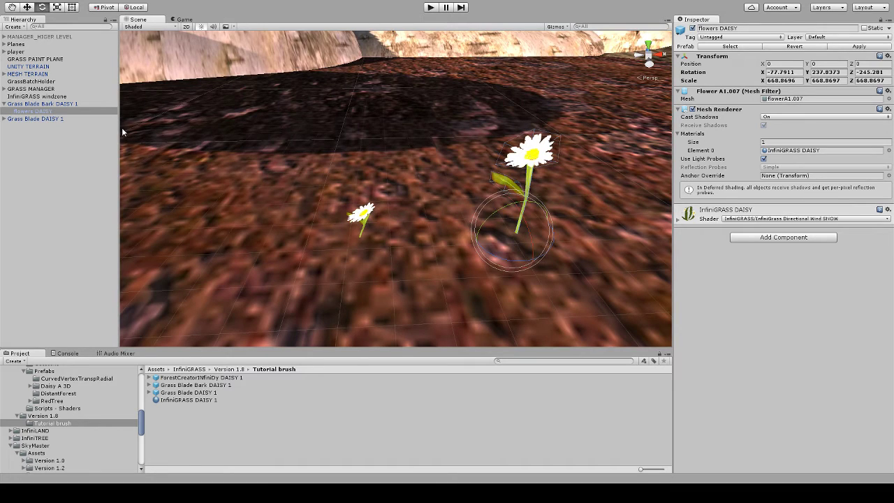
Add the Grass Blade Bark MAIN GRASS STONES 1 prefab from the Version 1.4 Real rocks folder to the scene
left_click(191, 370)
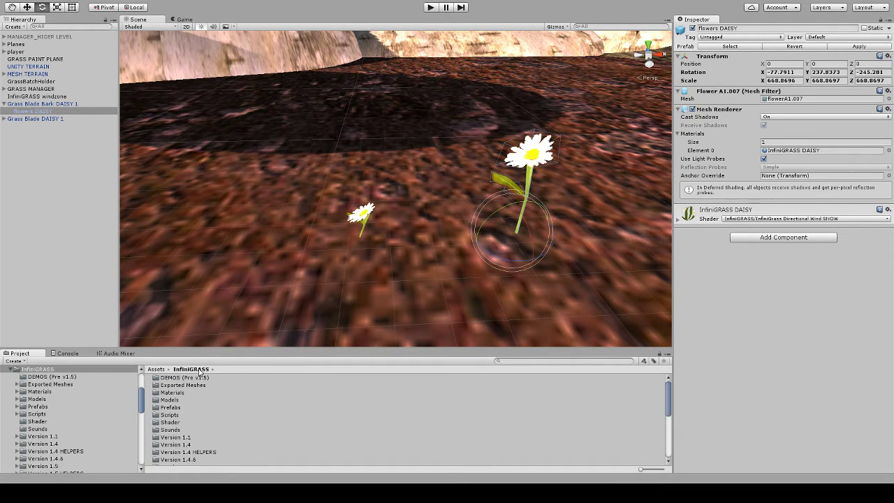
scroll(218, 439, "down", 2)
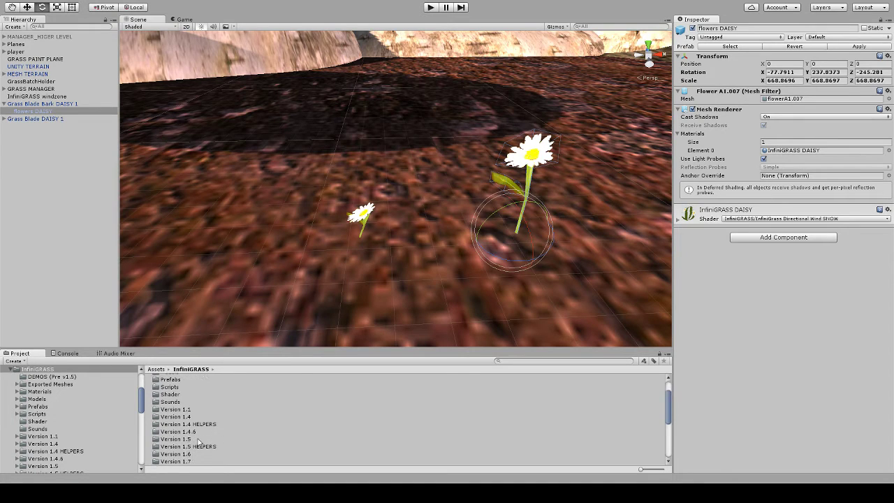
left_click(199, 439)
double_click(198, 440)
double_click(199, 394)
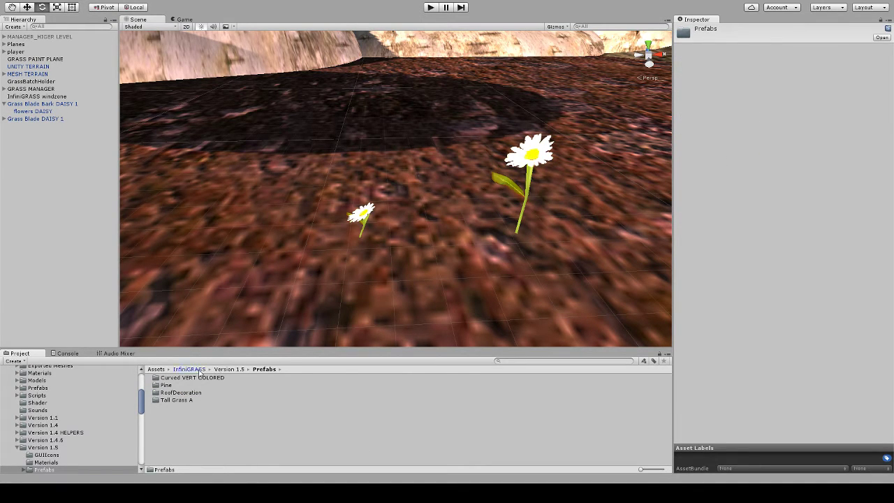
left_click(199, 370)
double_click(190, 418)
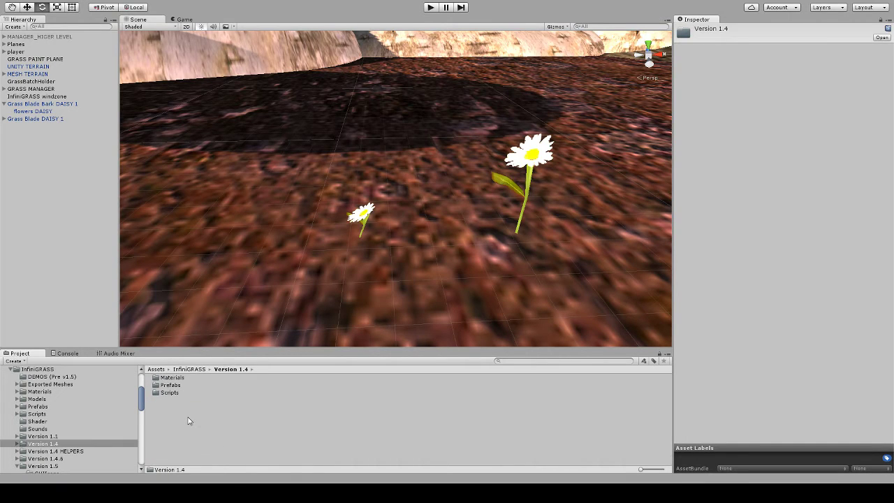
double_click(178, 385)
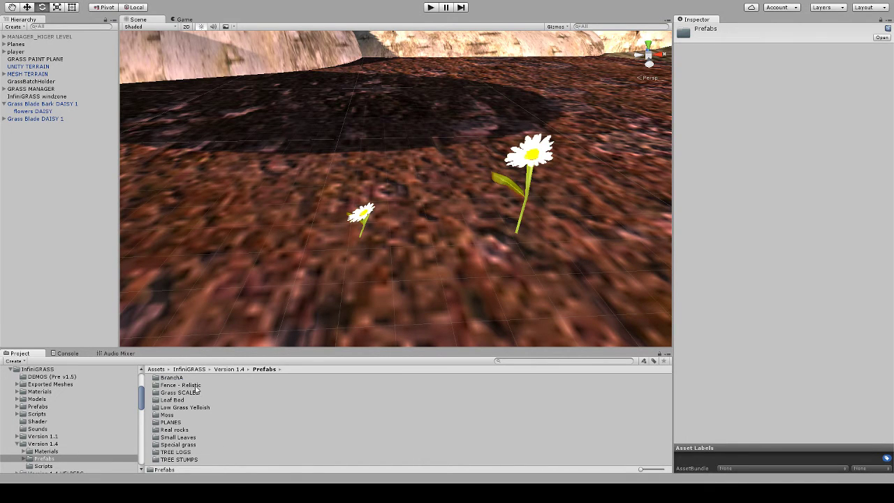
double_click(184, 430)
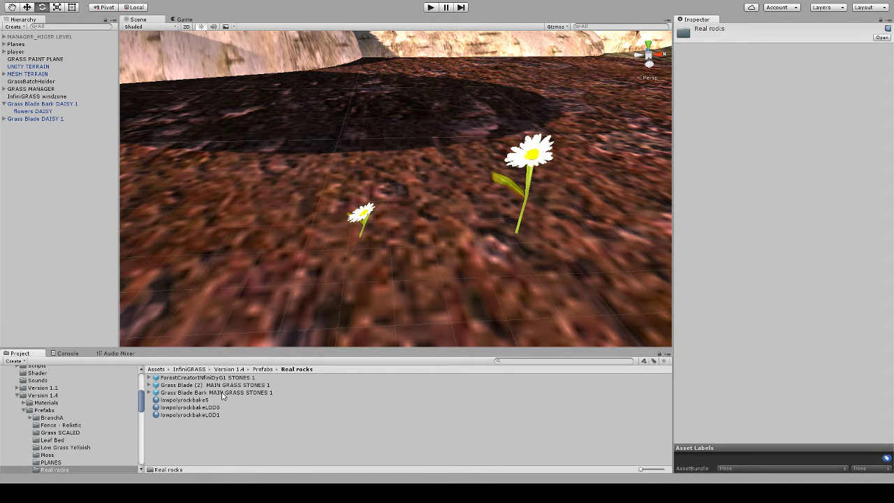
left_click_drag(223, 396, 41, 215)
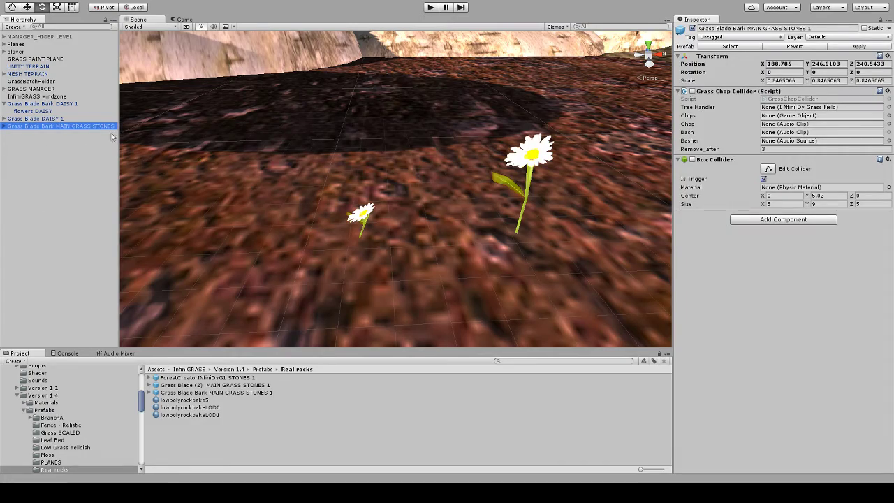
Set the position of Grass Blade Bark MAIN GRASS STONES 1 to 0, 0, 0
key("f")
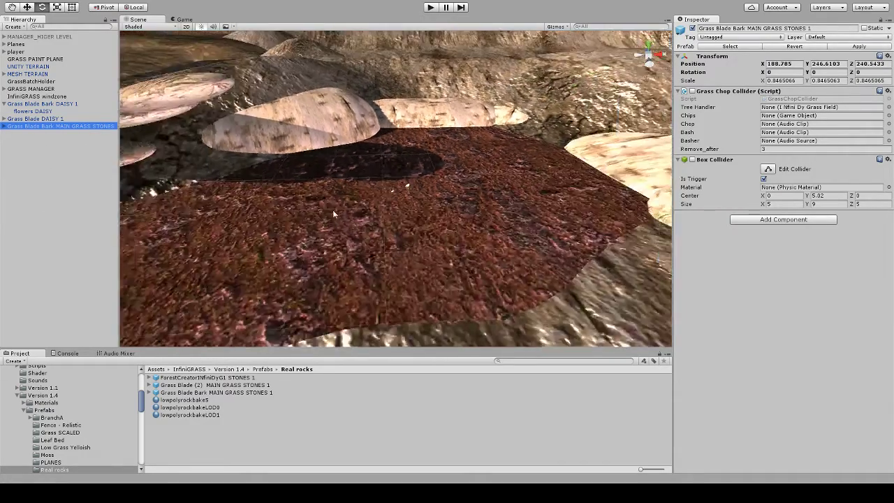
scroll(333, 214, "down", 10)
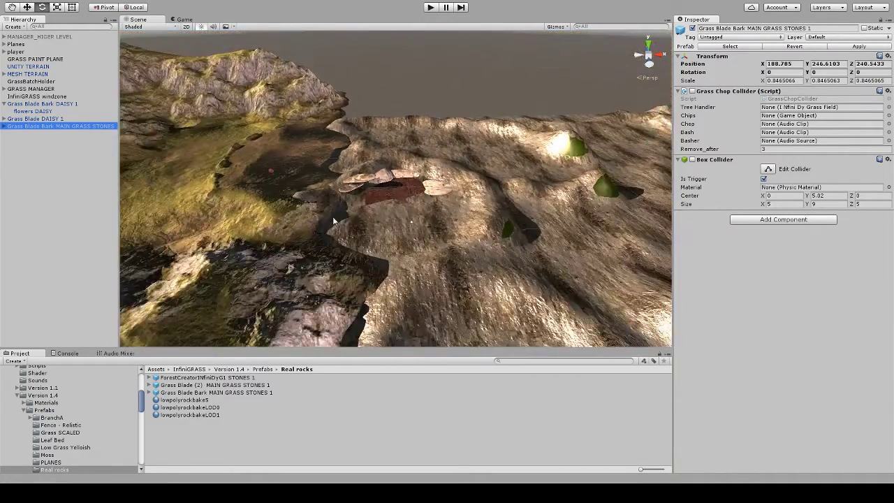
scroll(368, 212, "up", 10)
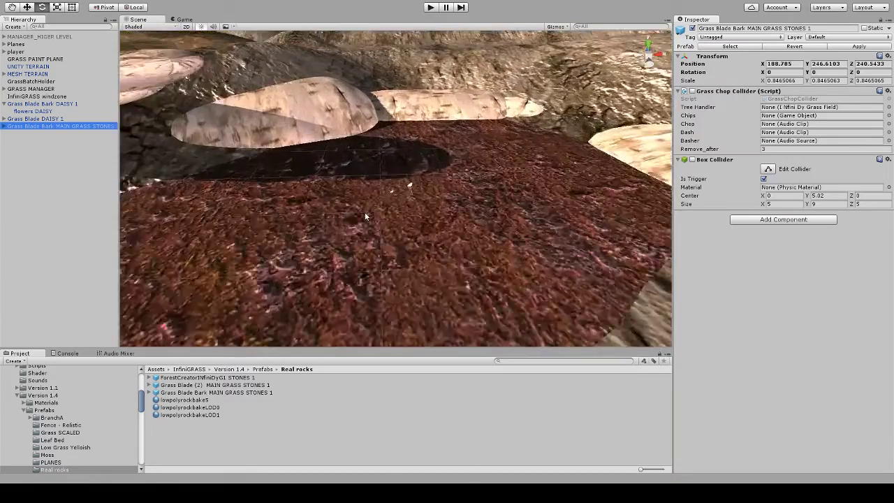
scroll(365, 216, "up", 5)
left_click(796, 63)
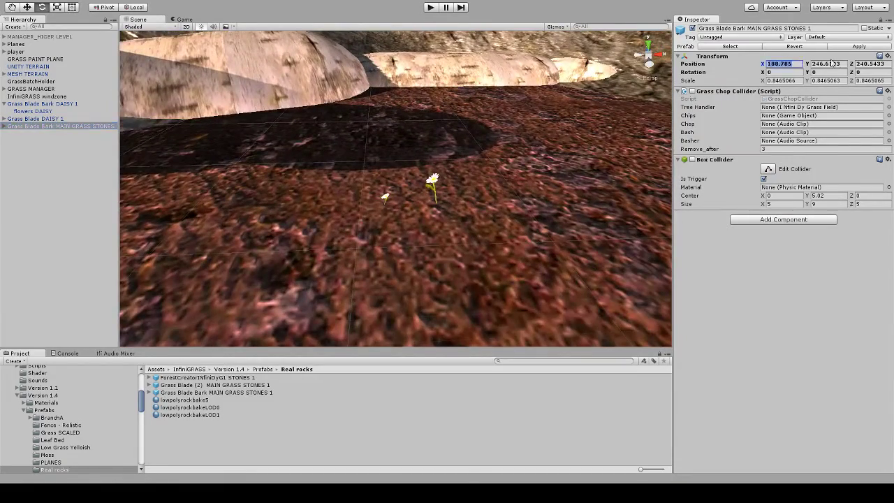
type("0")
key("Tab")
type("0")
key("Tab")
type("0")
left_click(829, 63)
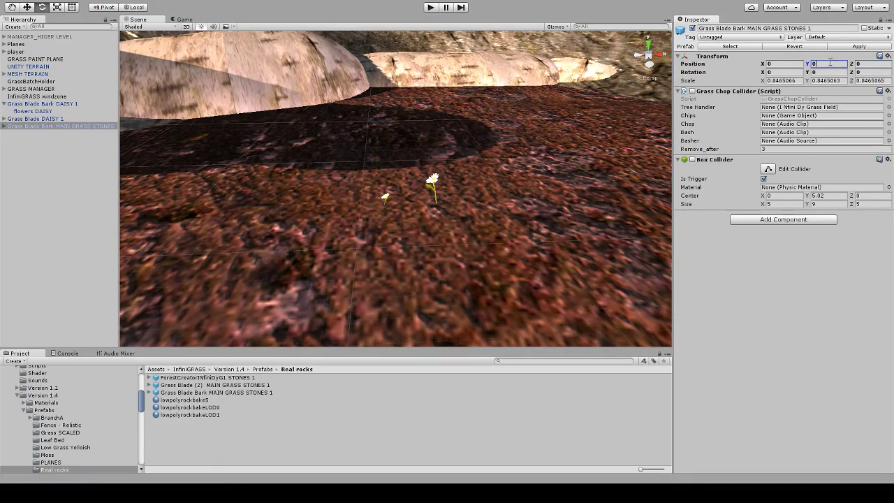
Move Grass Blade Bark MAIN GRASS STONES 1 along the X axis to about 180.92, near the two daisies
scroll(517, 189, "down", 3)
right_click_drag(523, 197, 311, 139)
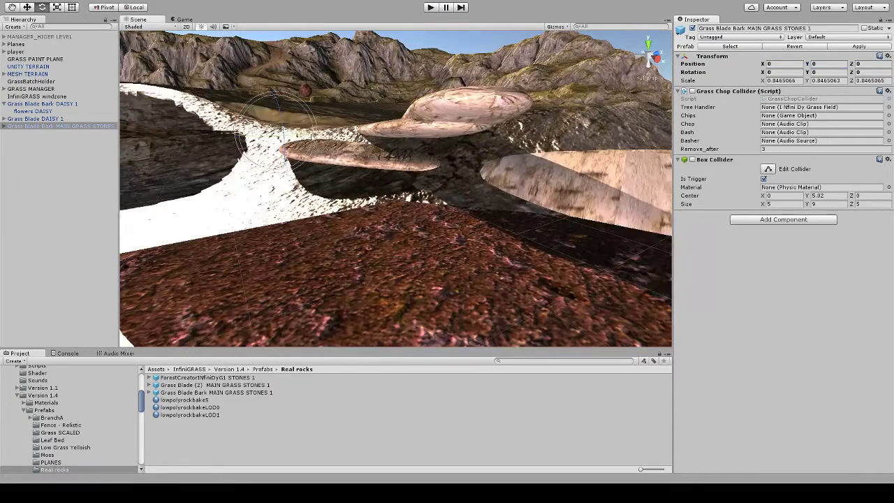
key("w")
left_click_drag(299, 148, 339, 165)
right_click_drag(340, 165, 407, 225)
scroll(380, 224, "up", 2)
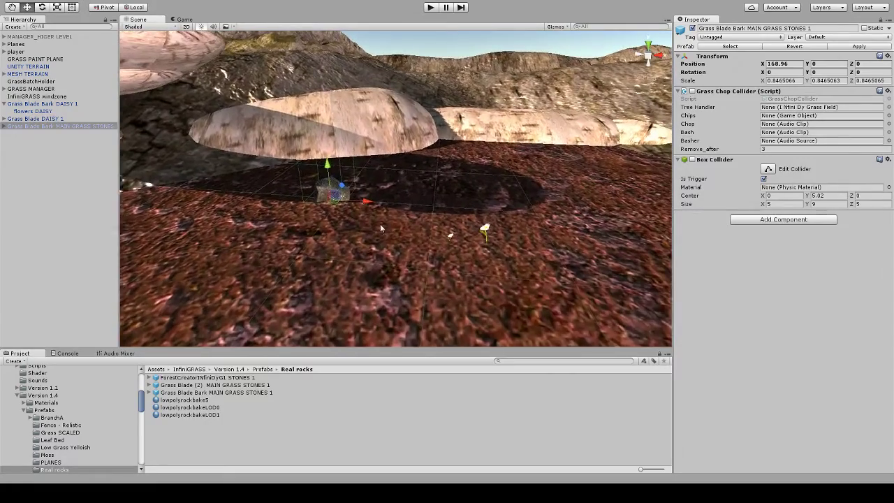
left_click_drag(362, 204, 473, 222)
scroll(501, 242, "up", 3)
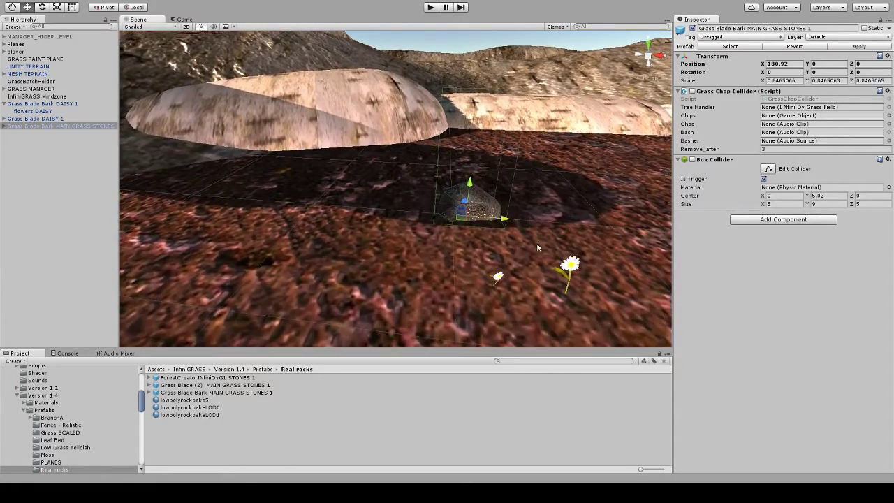
Reparent lowpolyrock3 from the Grass Blade child of the stones object to Grass Blade Bark DAISY 1
middle_click_drag(536, 243, 462, 220)
left_click(5, 127)
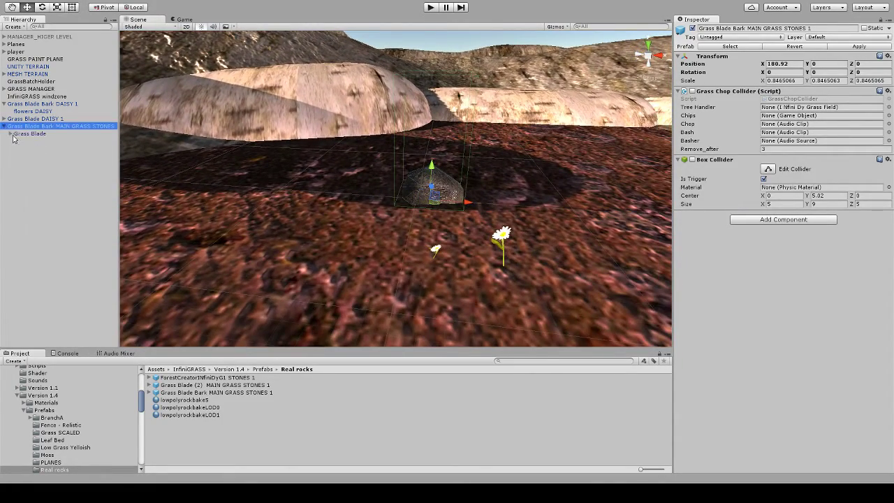
left_click(11, 133)
left_click(40, 142)
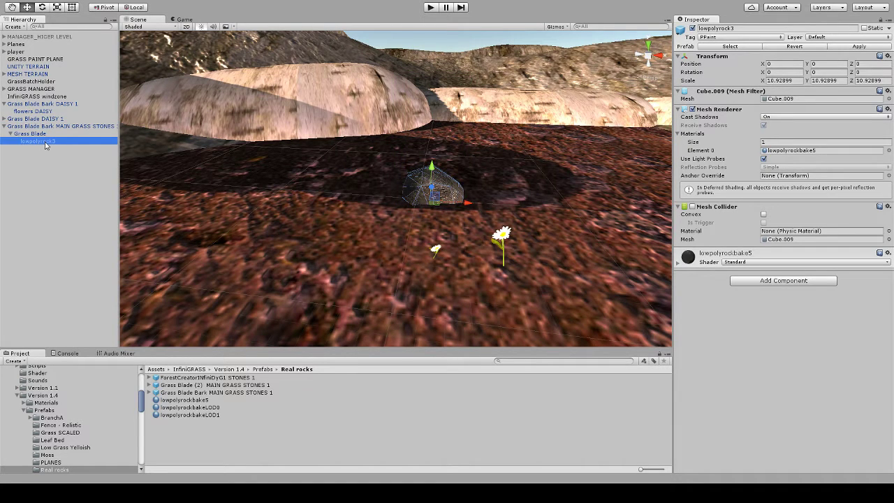
left_click_drag(44, 144, 51, 105)
left_click(66, 105)
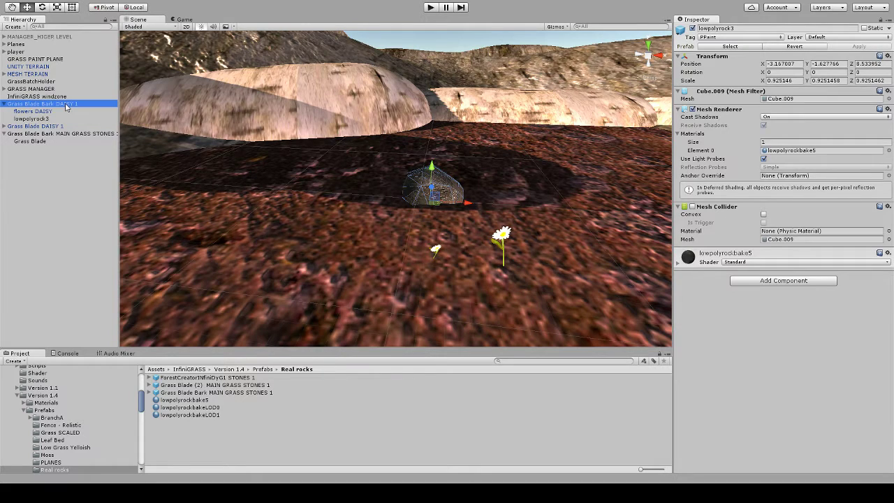
Set the local position of lowpolyrock3 under Grass Blade Bark DAISY 1 to 0, 0, 0
left_click(46, 120)
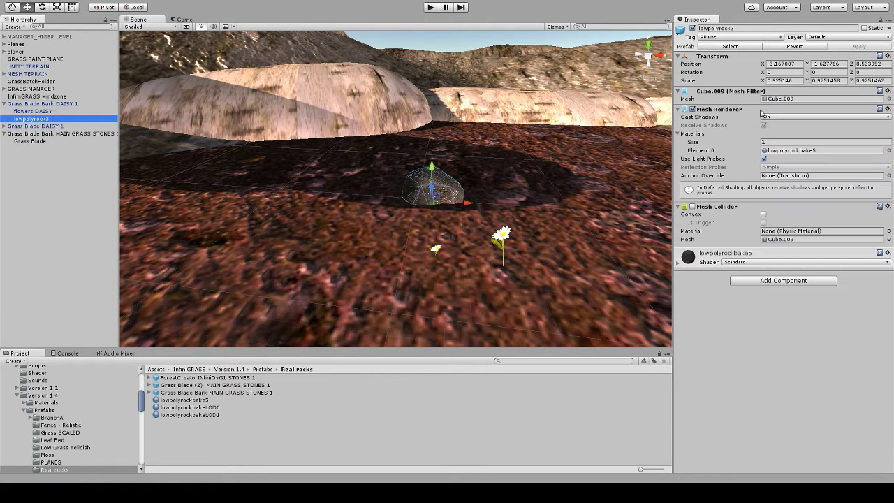
left_click(783, 63)
type("0")
left_click(824, 64)
type("0")
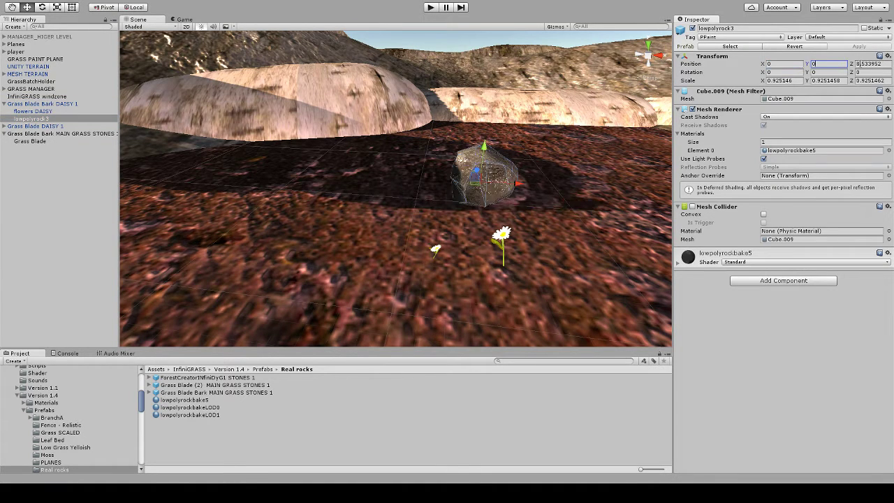
key("Tab")
type("0")
Shrink lowpolyrock3 to a scale of about 0.225 on all three axes
left_click_drag(778, 81, 818, 83)
type("2")
key("BackSpace")
type("2")
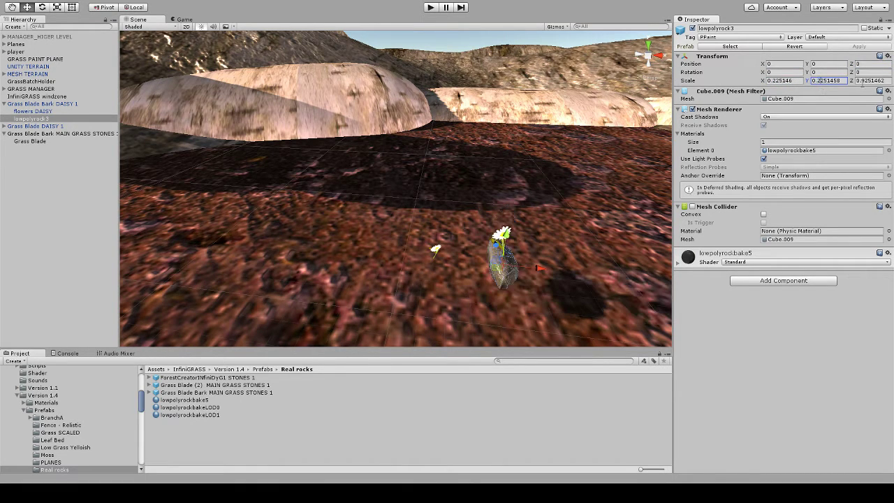
left_click(860, 81)
key("BackSpace")
type("2")
Position lowpolyrock3 beside the daisy stem at about X 0.53, Y 0.24, and delete the leftover Grass Blade Bark MAIN GRASS STONES 1 object
left_click_drag(538, 269, 549, 275)
middle_click_drag(548, 274, 515, 227)
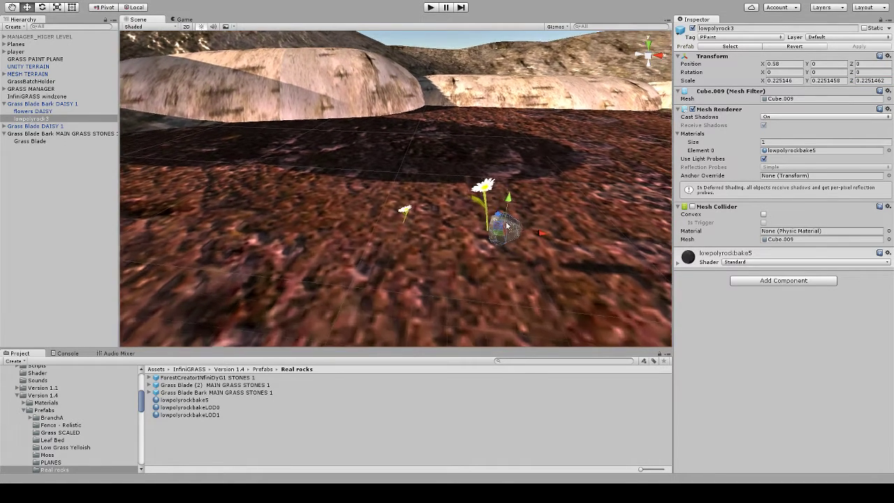
scroll(516, 227, "up", 3)
left_click_drag(536, 209, 536, 201)
left_click_drag(567, 235, 566, 235)
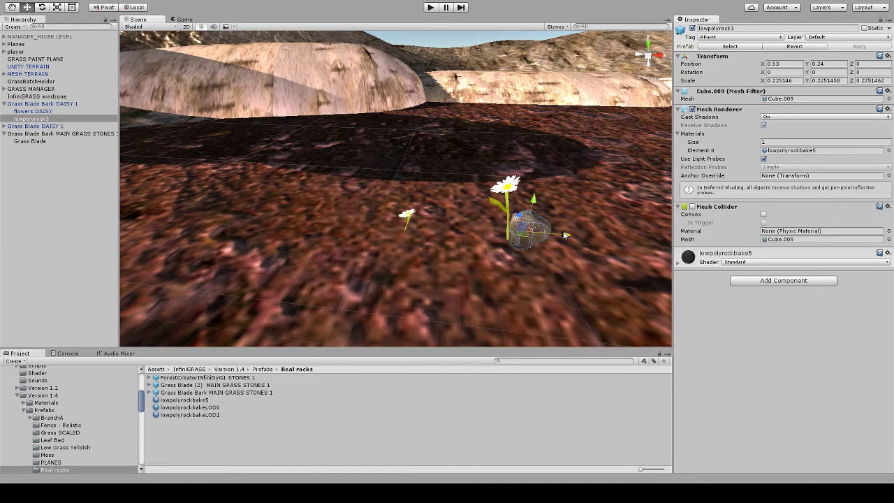
left_click(31, 134)
key("Delete")
Enlarge the flowers DAISY mesh nested in Grass Blade DAISY 1 uniformly to a scale of about 1.59
left_click(4, 127)
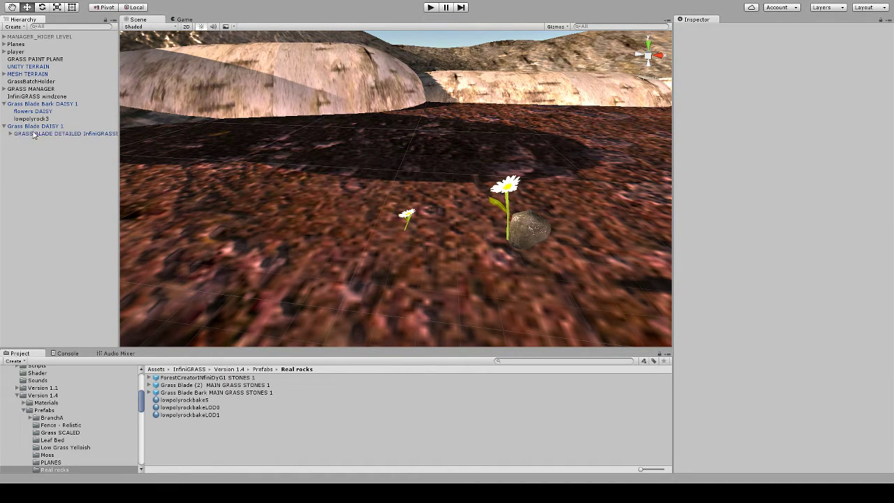
left_click(38, 134)
left_click(10, 133)
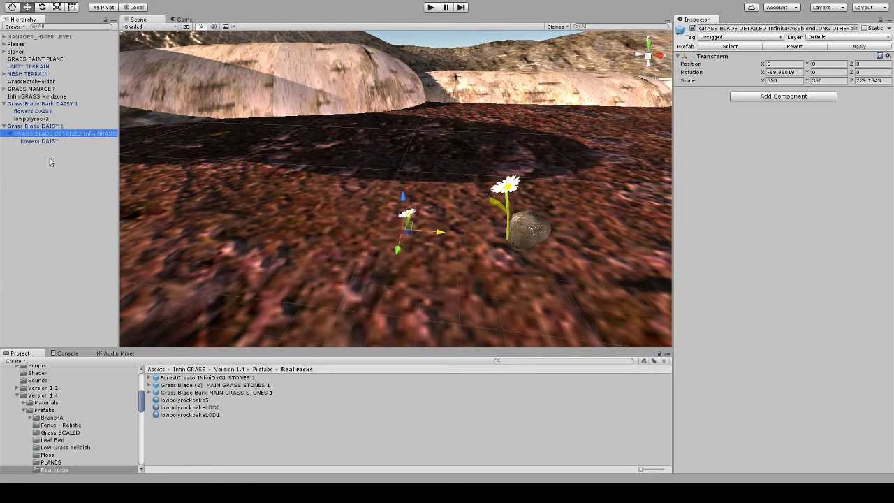
left_click(52, 141)
scroll(384, 274, "up", 3)
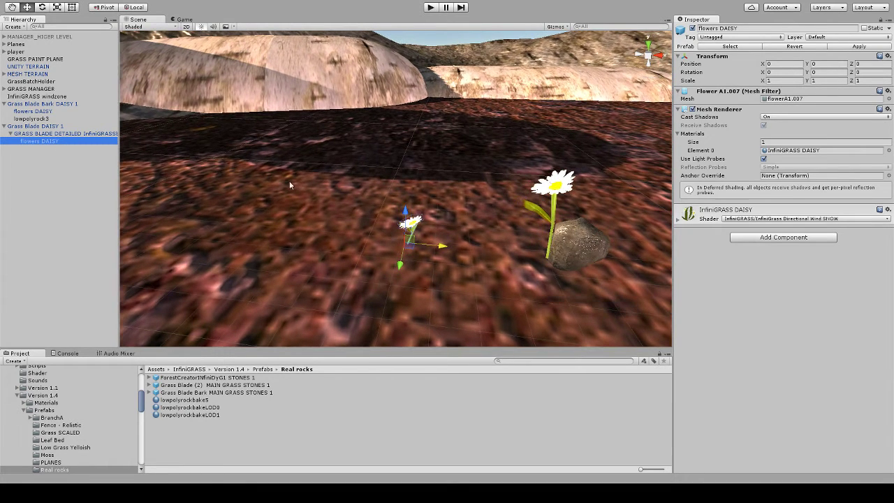
key("r")
left_click_drag(405, 242, 425, 227)
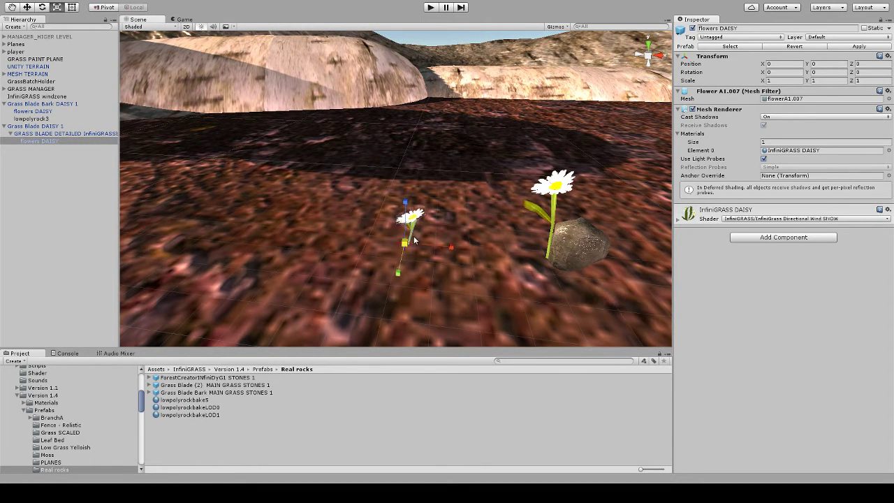
Add the Grass Blade Bark MAIN GRASS prefab from InfiniGRASS Prefabs > Resources > Grass to the scene
left_click(262, 369)
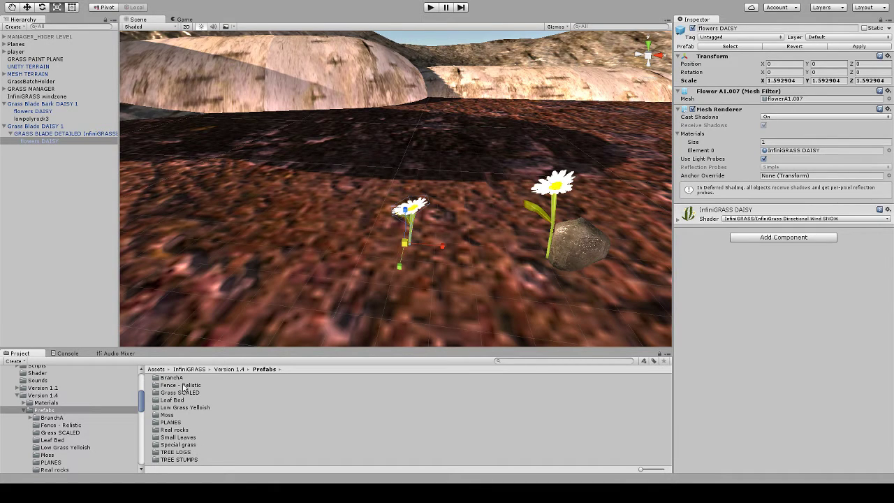
double_click(194, 445)
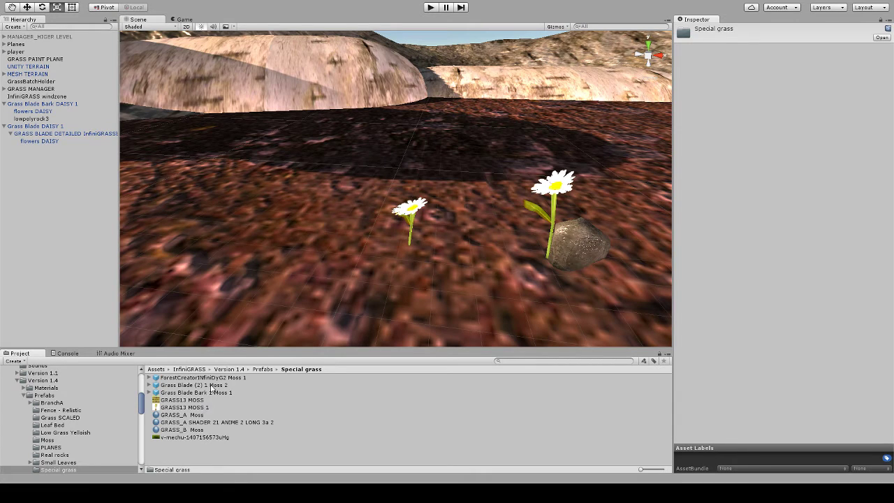
left_click(197, 371)
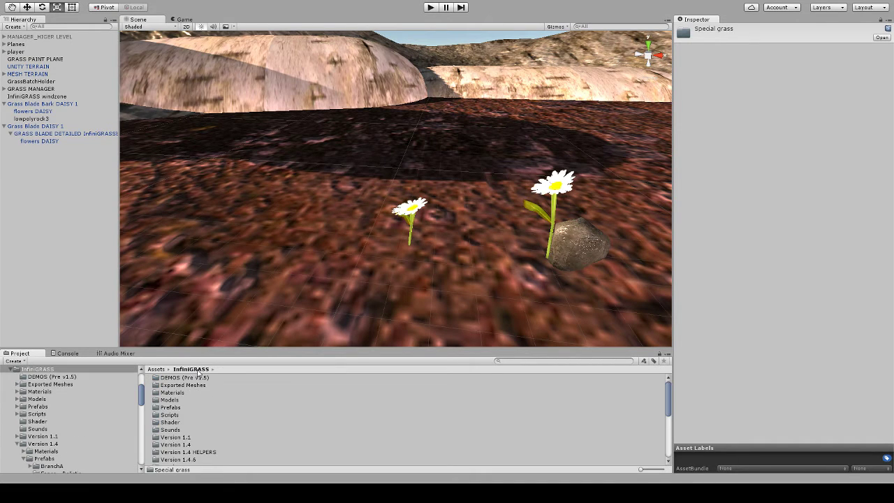
double_click(175, 410)
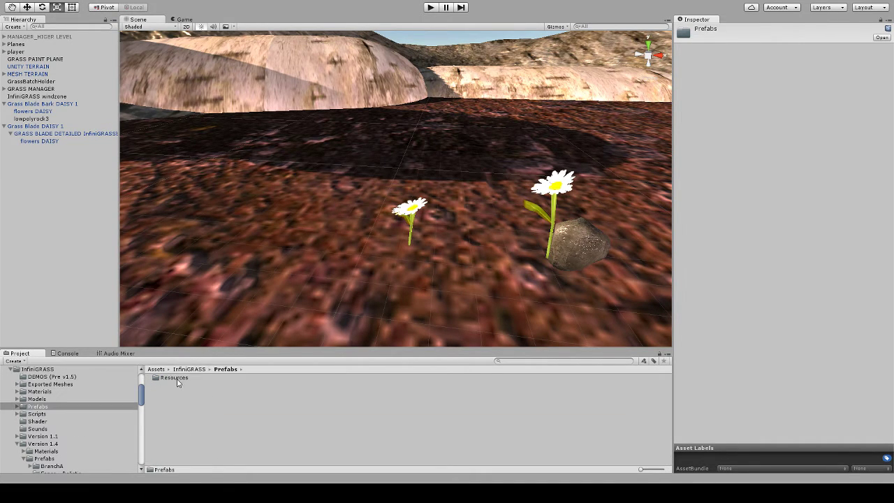
double_click(173, 377)
double_click(178, 401)
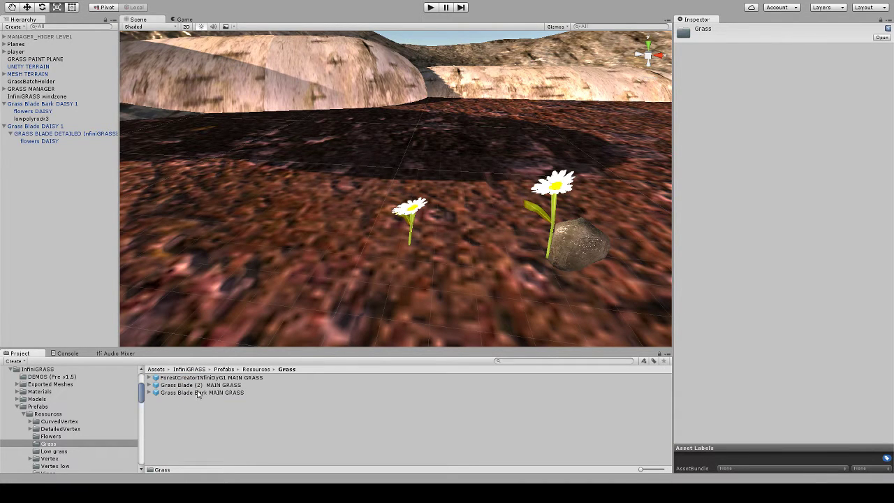
left_click_drag(198, 393, 48, 220)
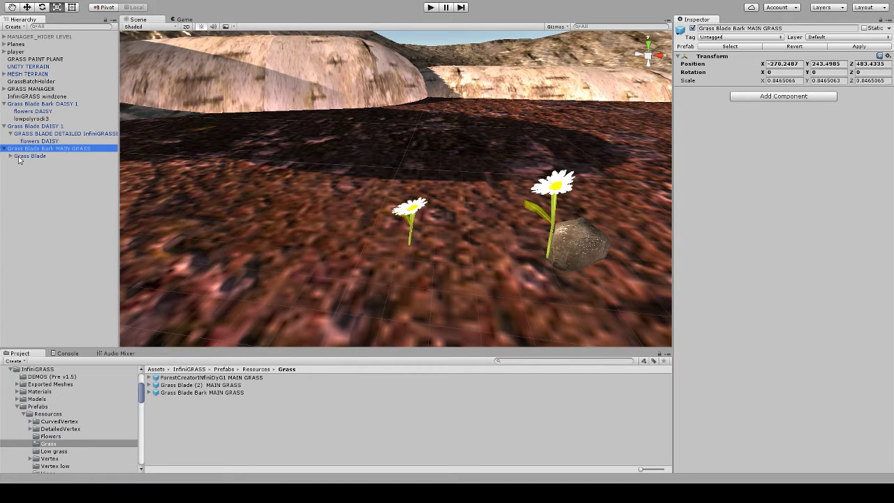
Set the position of Grass Blade Bark MAIN GRASS to 0, 0, 0
left_click(788, 64)
type("0")
left_click(828, 65)
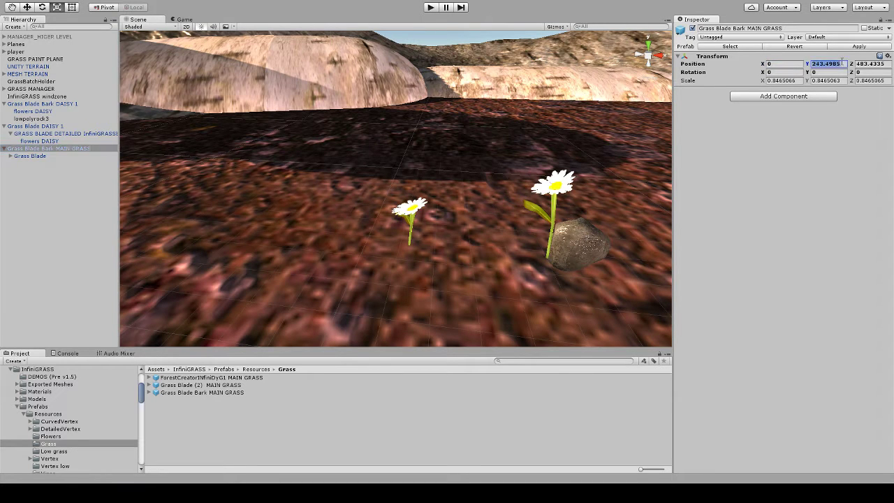
type("0")
left_click(853, 65)
type("0")
Move Grass Blade Bark MAIN GRASS beside the small daisy, at about X 180.07, Z -6.96
right_click_drag(494, 173, 316, 126)
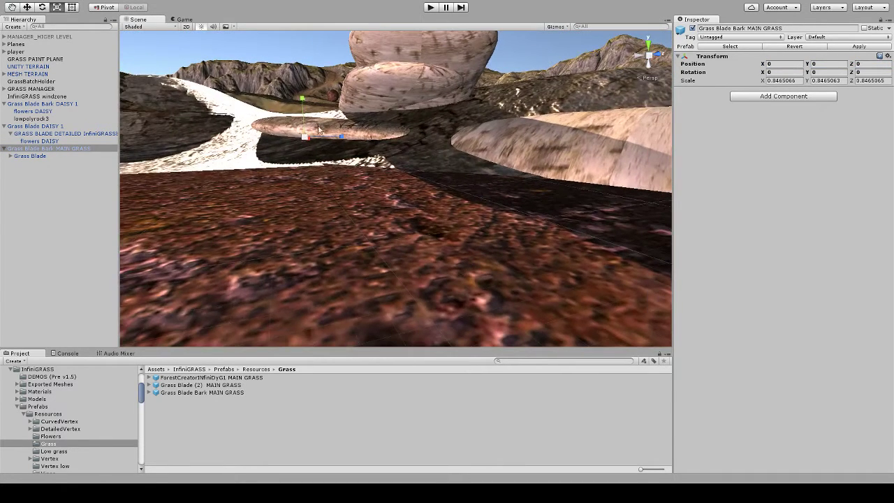
left_click_drag(306, 139, 334, 161)
key("f")
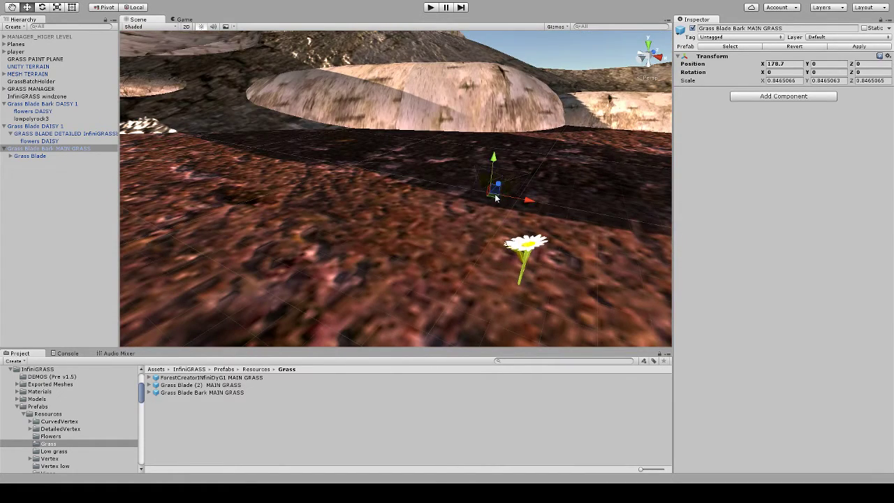
left_click_drag(495, 197, 472, 285)
right_click_drag(430, 296, 493, 286)
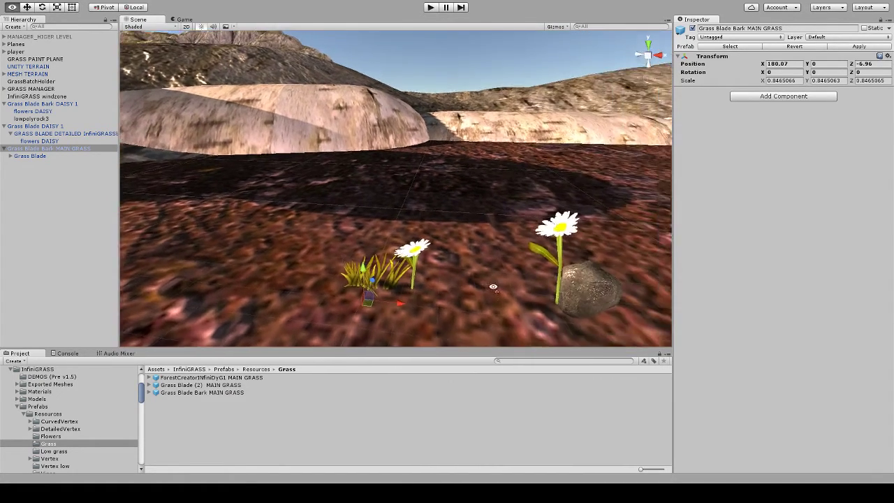
left_click_drag(493, 287, 441, 295, "alt")
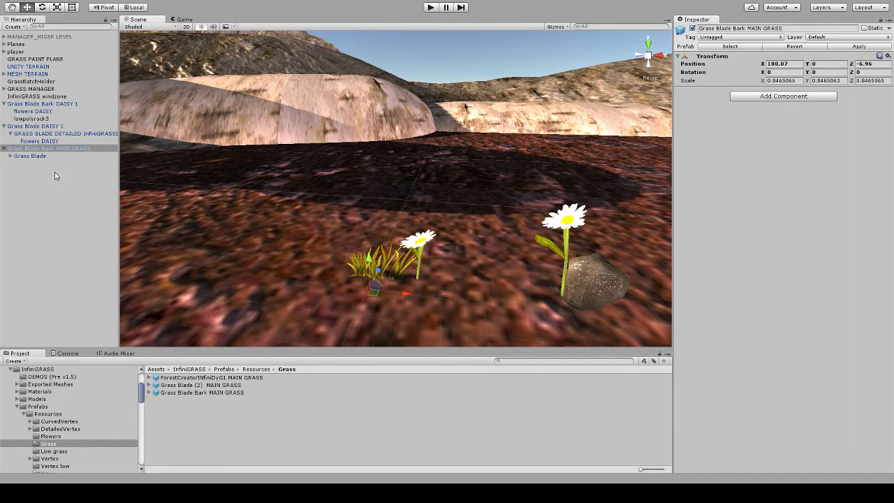
Nest Grass Blade under Grass Blade DAISY 1, deleting the leftover Grass Blade Bark MAIN GRASS and the old GRASS BLADE DETAILED daisy child
left_click_drag(35, 157, 56, 128)
left_click(61, 157)
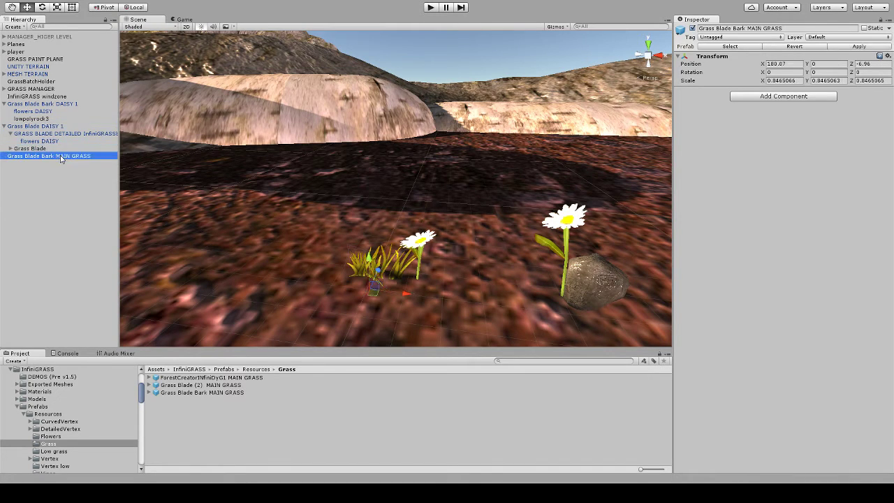
key("Delete")
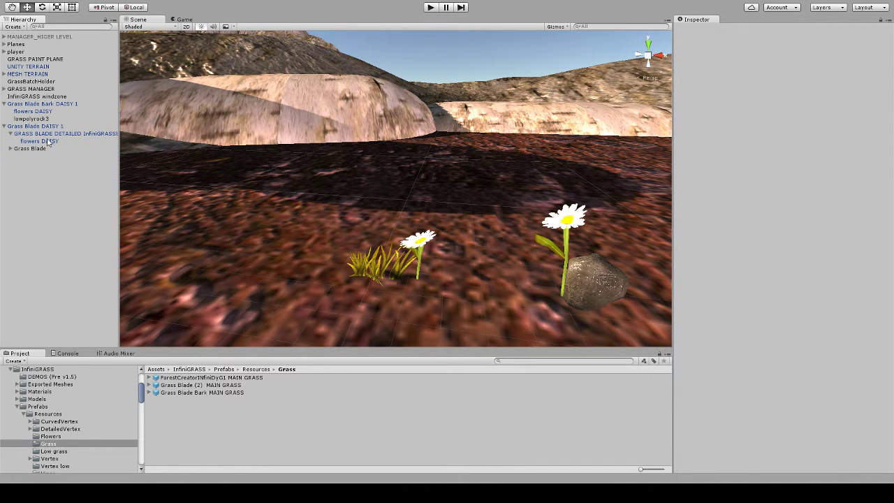
left_click(43, 134)
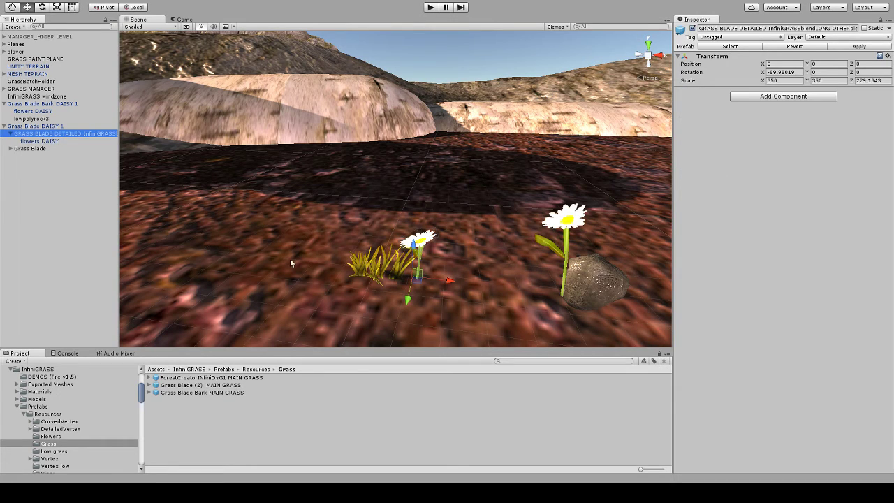
key("Delete")
Set the local position of Grass Blade under Grass Blade DAISY 1 to 0, 0, 0
left_click(29, 134)
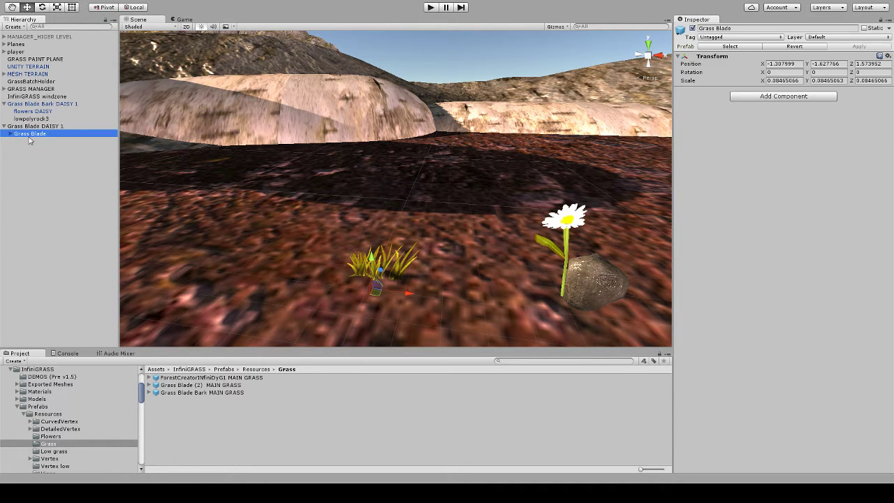
left_click(782, 63)
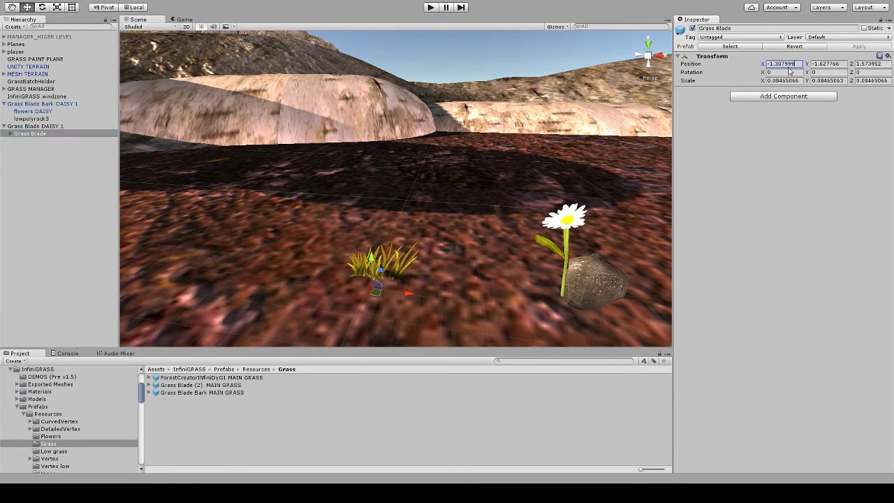
type("0")
left_click(868, 64)
type("0")
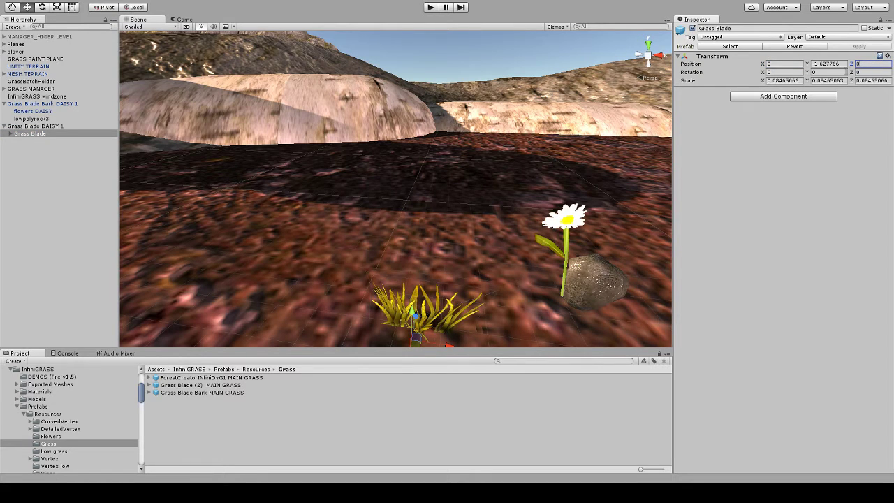
left_click(829, 63)
type("0")
Shrink the nested Grass Blade uniformly to a scale of about 0.0455
left_click(50, 127)
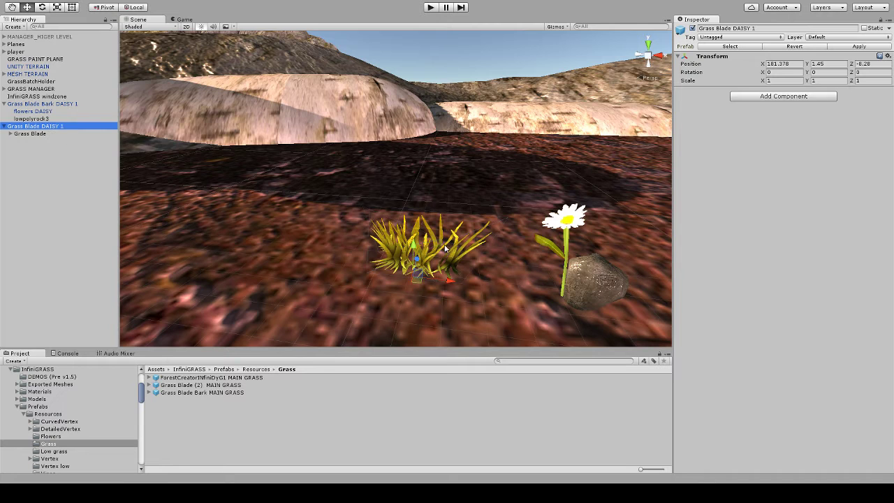
middle_click_drag(445, 248, 447, 242)
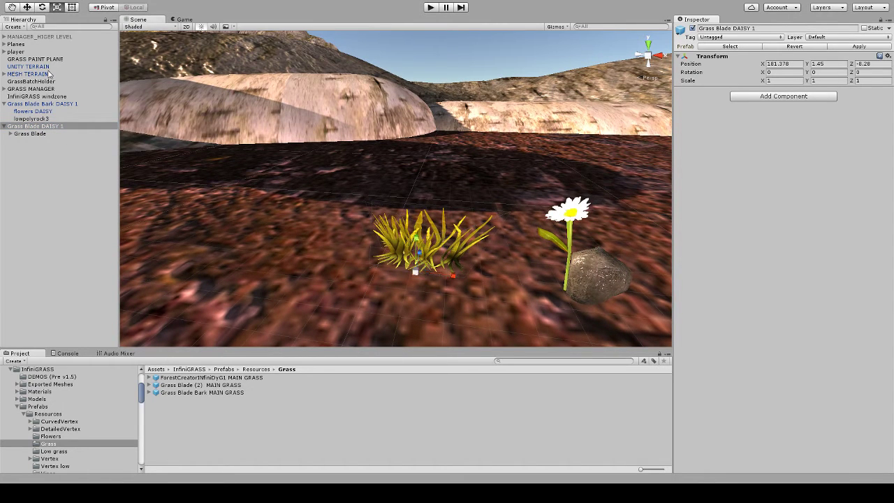
left_click(29, 133)
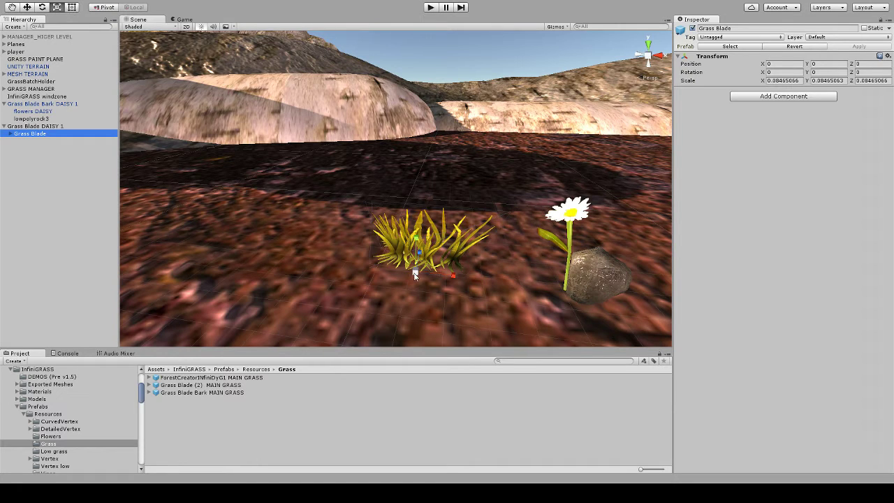
left_click_drag(415, 274, 409, 291)
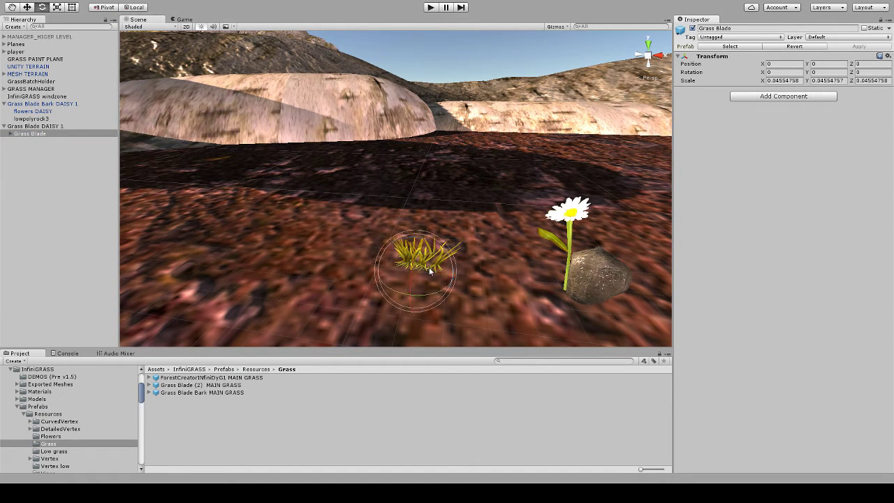
Duplicate Grass Blade twice within Grass Blade DAISY 1, rotating the copies about Y to roughly 100.75 and 38.4 degrees
left_click(437, 297)
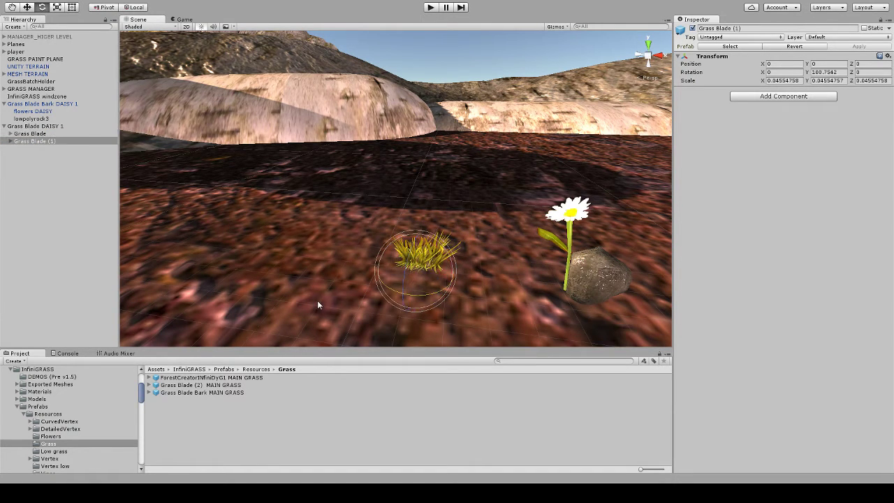
left_click(424, 311)
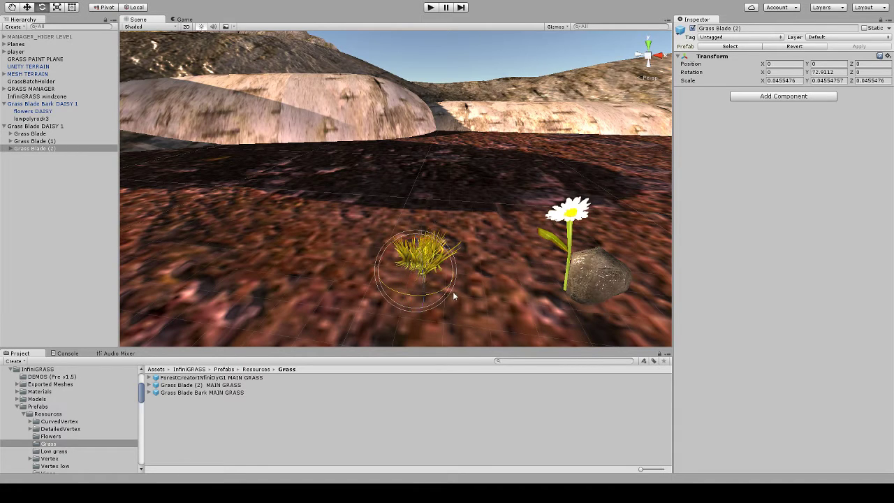
key("w")
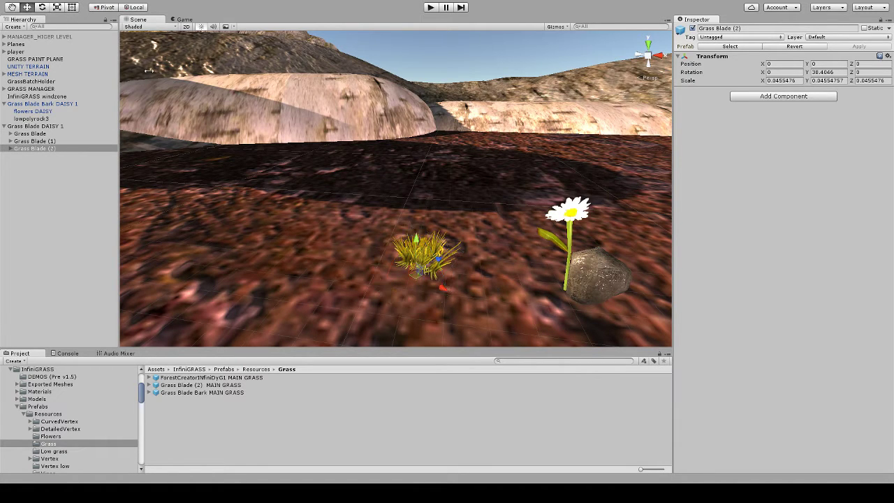
Apply the changes of Grass Blade DAISY 1 and Grass Blade Bark DAISY 1 to their prefabs, and collapse both hierarchies
left_click(41, 126)
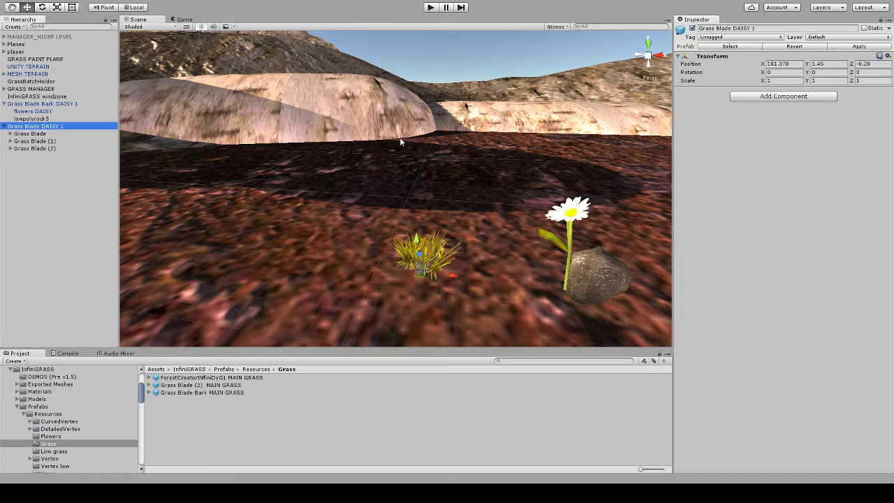
left_click(859, 46)
left_click(62, 103)
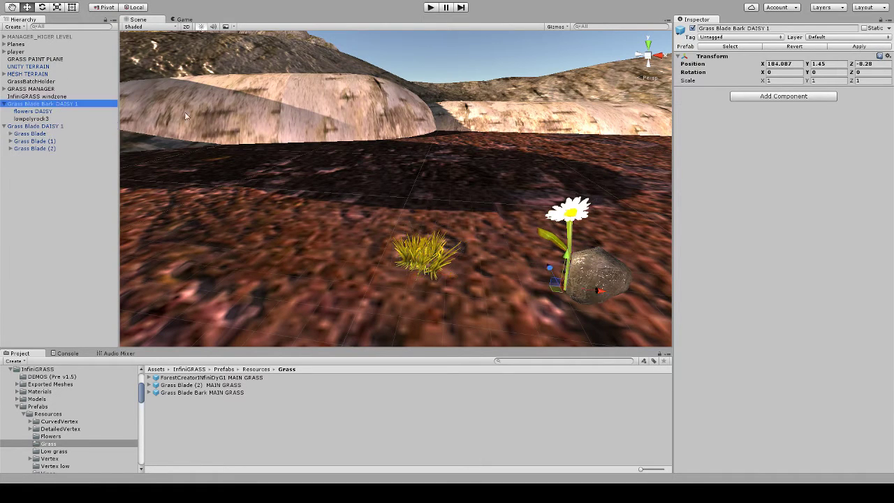
left_click(846, 47)
left_click(845, 47)
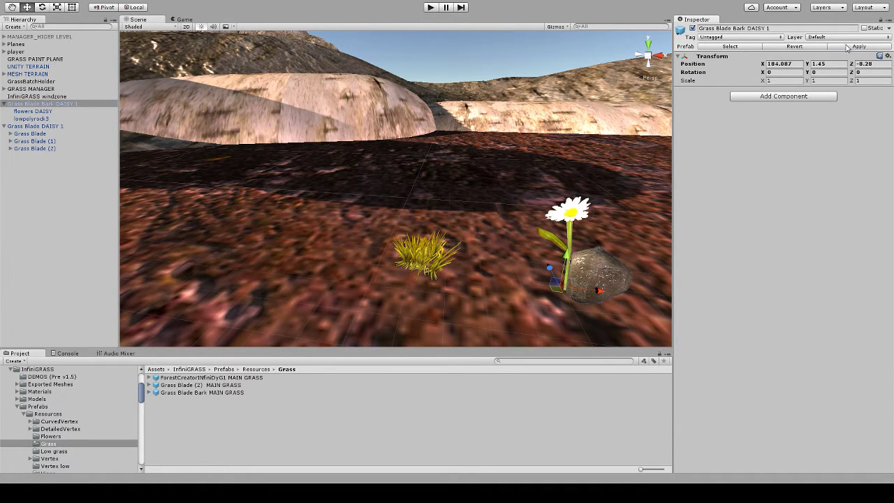
left_click(5, 104)
left_click(6, 111)
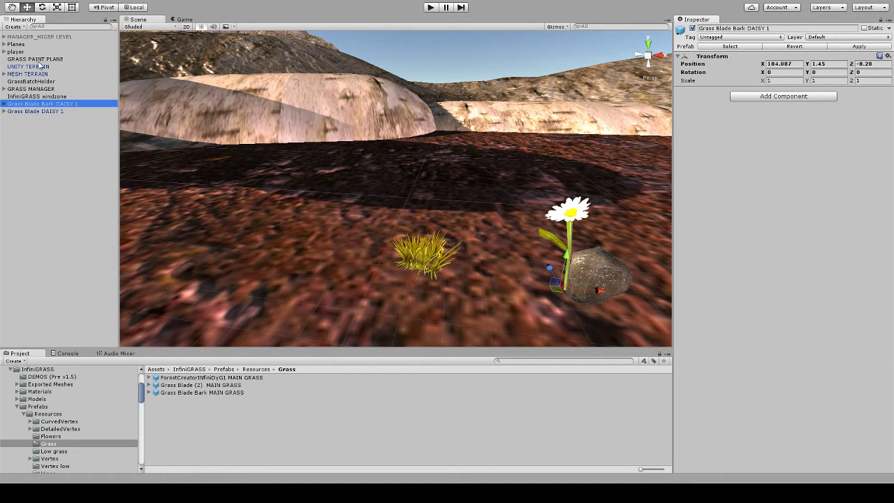
Expand the Grass Materials list of GRASS MANAGER and set its size to 33
left_click(43, 89)
right_click_drag(454, 129, 480, 161)
scroll(479, 156, "down", 6)
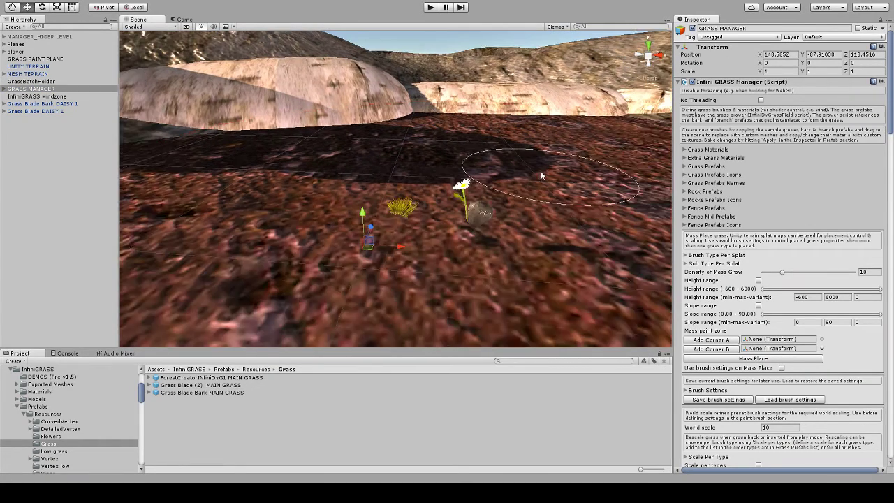
scroll(538, 175, "down", 1)
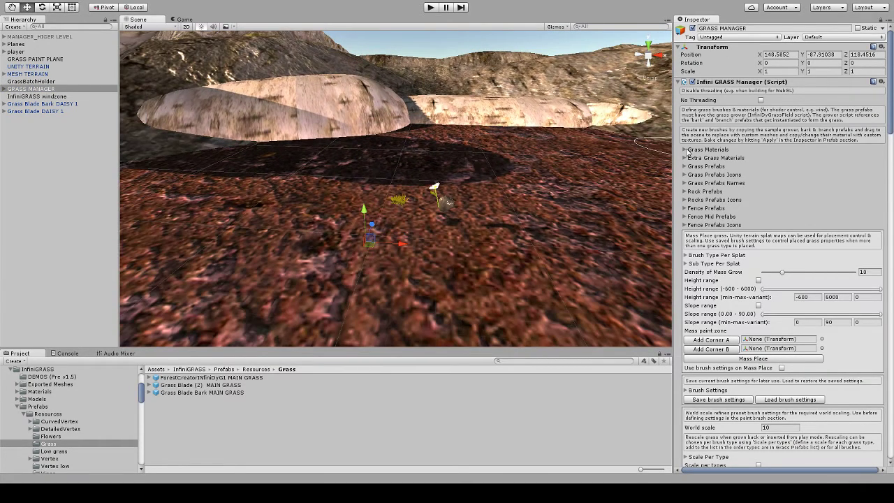
left_click(688, 151)
left_click(780, 158)
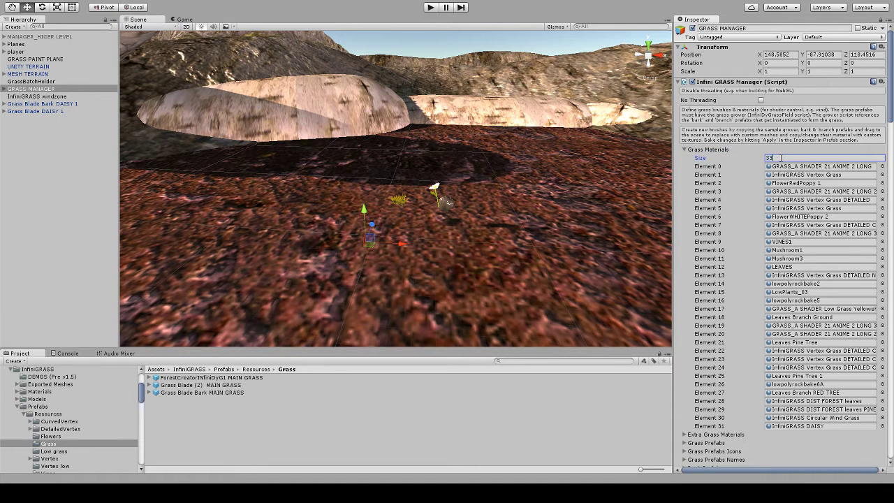
type("33")
key("Return")
Assign the InfiniGRASS DAISY 1 material from the Version 1.8 Tutorial brush folder to Element 32 of GRASS MANAGER's Grass Materials
left_click(189, 368)
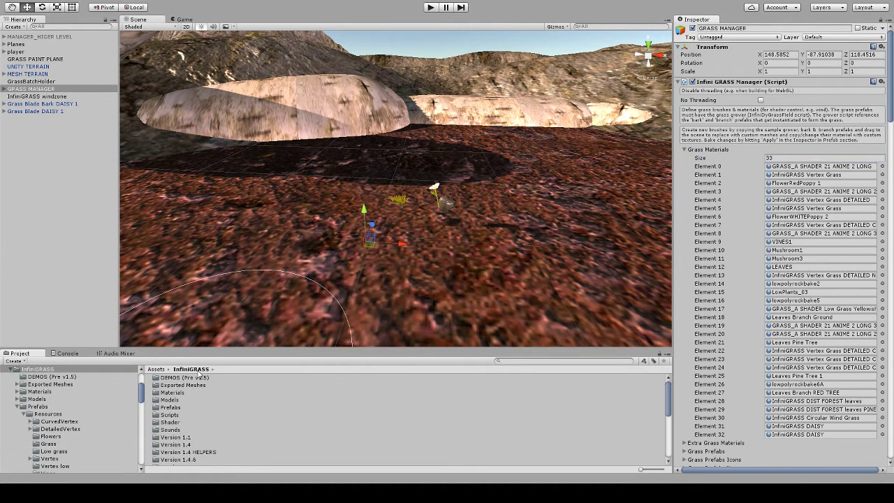
scroll(195, 383, "down", 3)
double_click(187, 440)
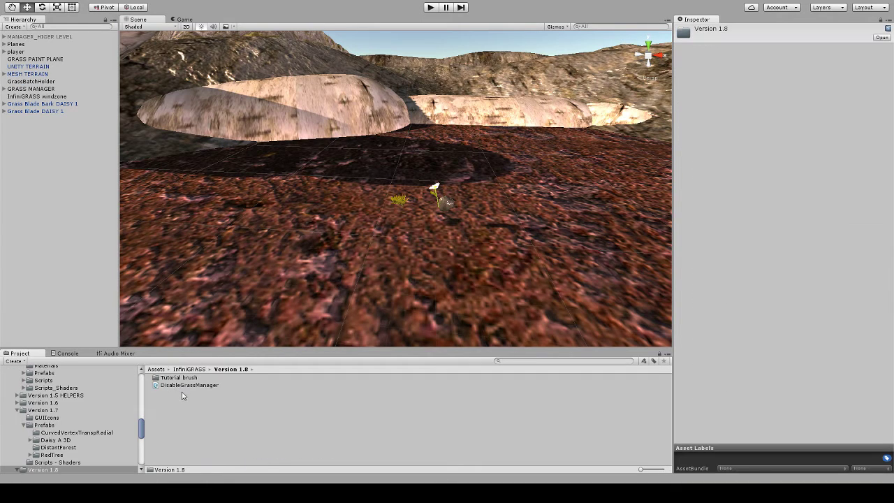
double_click(181, 379)
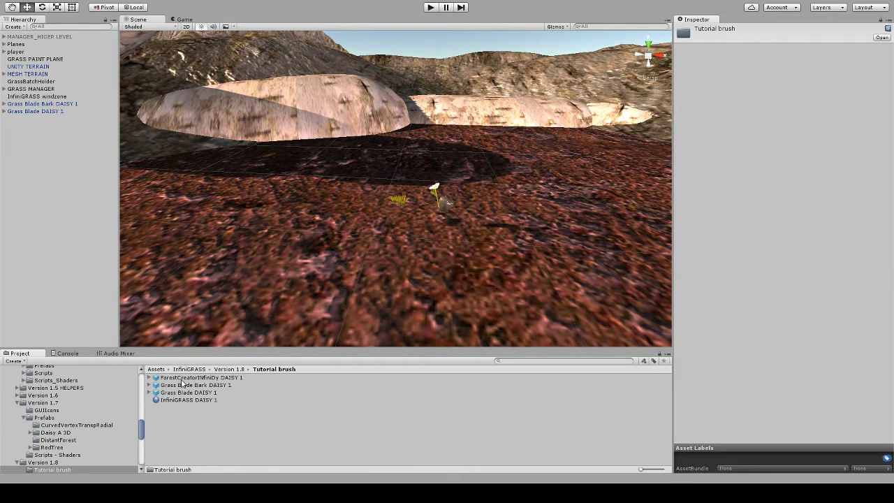
left_click(42, 89)
scroll(772, 354, "down", 3)
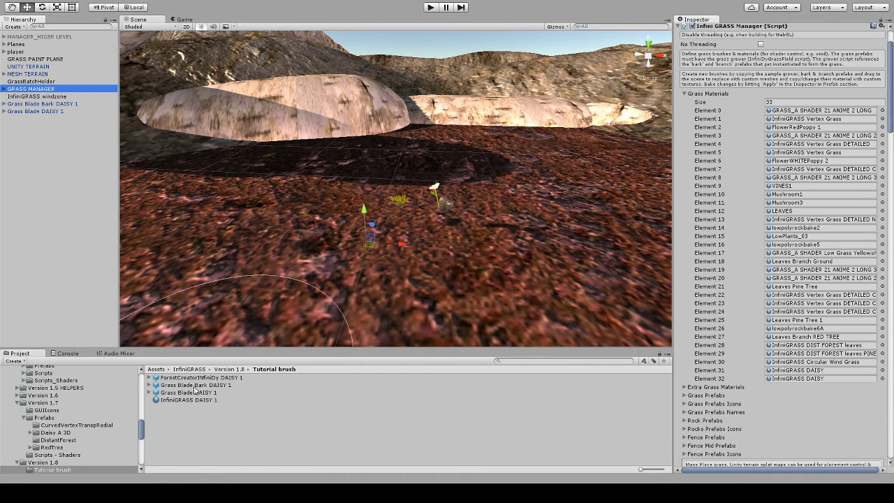
left_click_drag(189, 399, 831, 385)
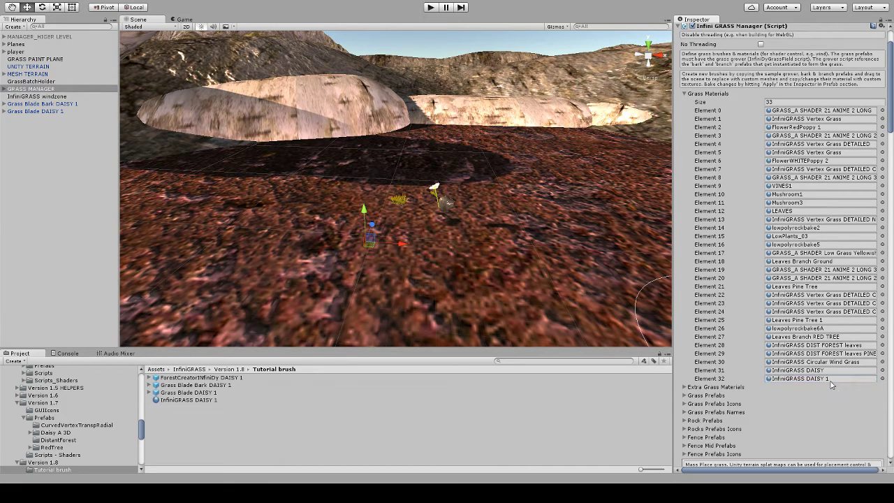
scroll(809, 332, "down", 2)
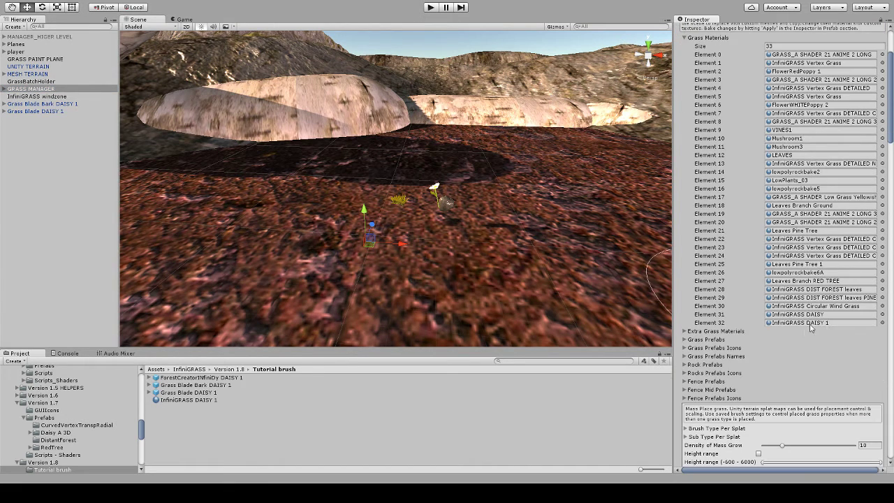
left_click(685, 332)
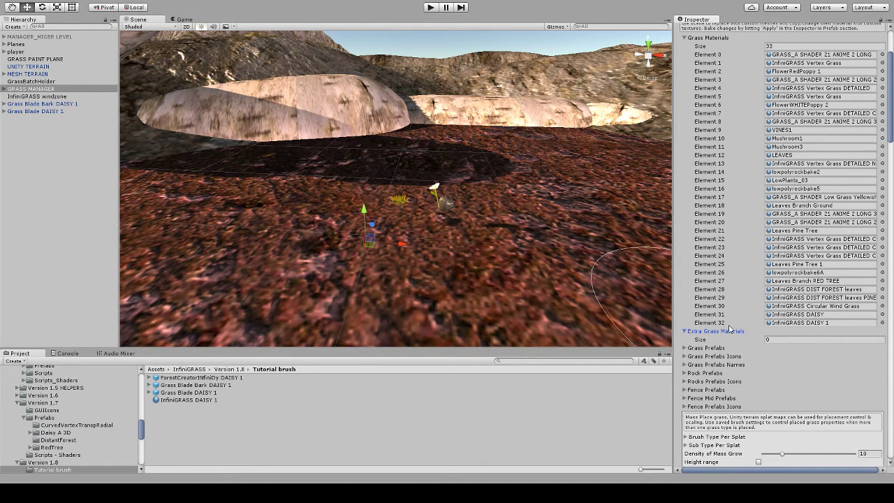
left_click(685, 332)
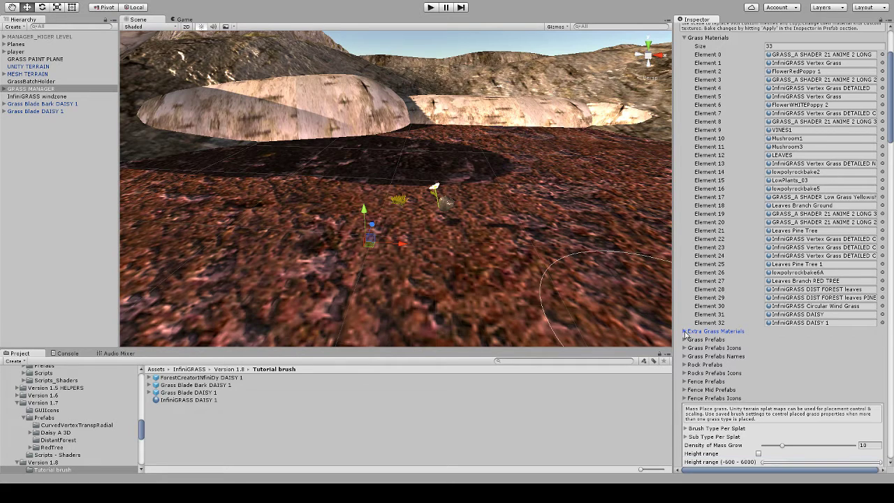
scroll(746, 318, "down", 3)
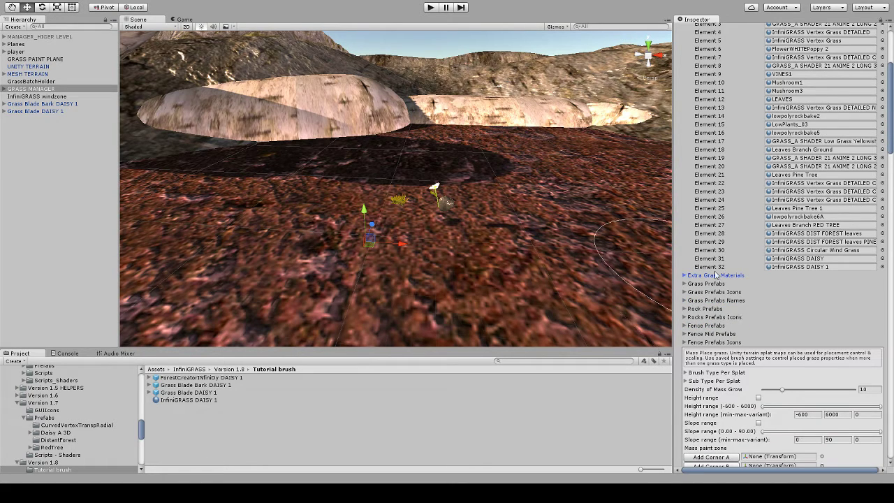
scroll(755, 106, "up", 3)
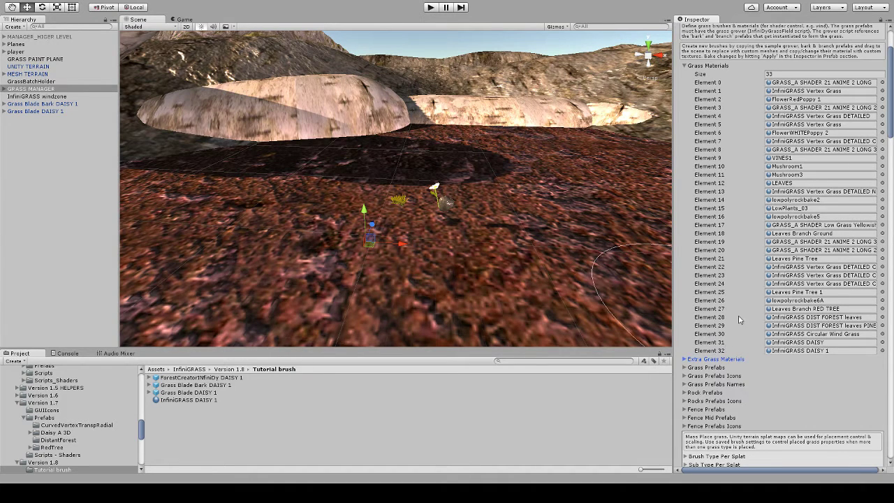
scroll(740, 318, "down", 1)
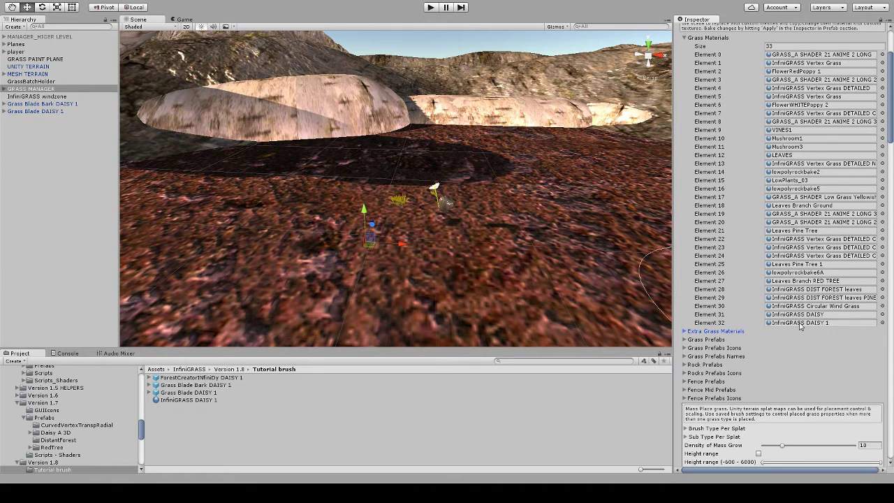
Collapse Grass Materials, then expand the Grass Prefabs list and set its size to 33
left_click(685, 40)
left_click(683, 56)
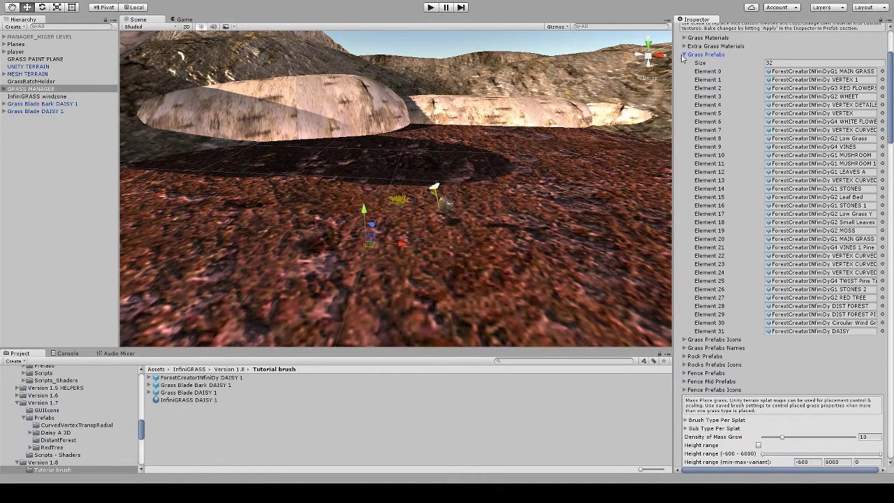
left_click(776, 62)
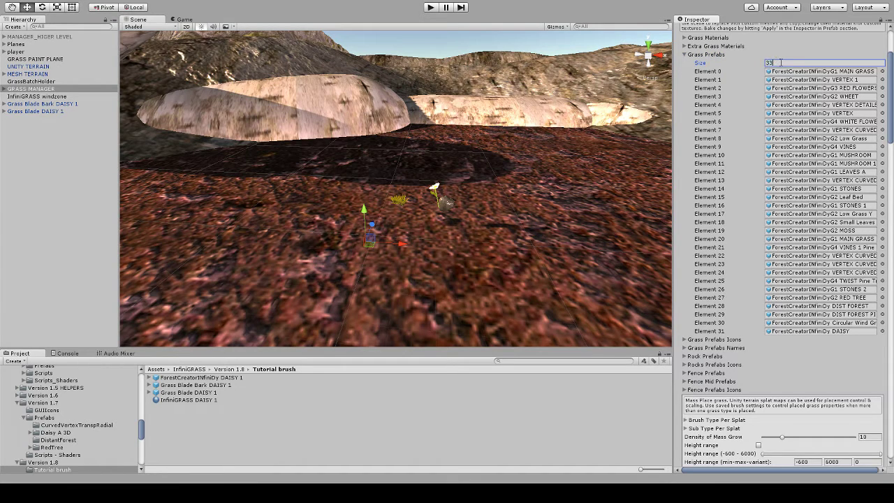
key("Return")
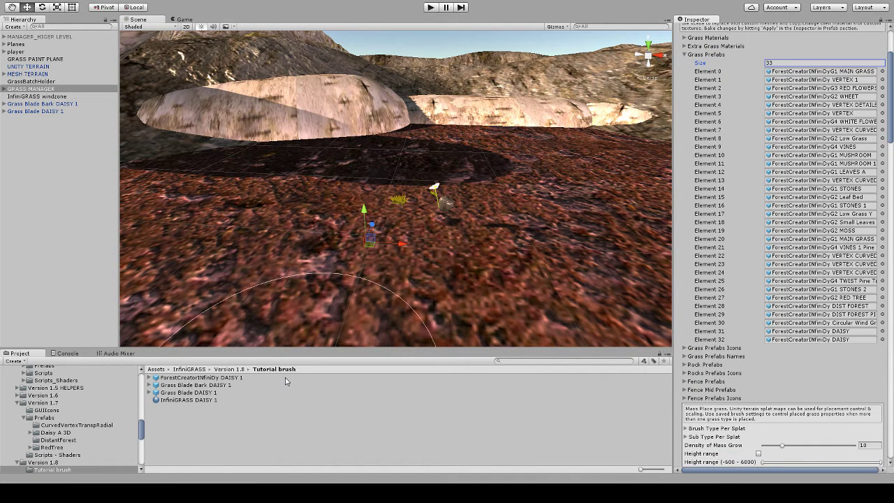
Assign the ForestCreatorINfiniDy DAISY 1 prefab to Element 32 of Grass Prefabs and collapse the list
left_click_drag(285, 377, 861, 341)
left_click(859, 340)
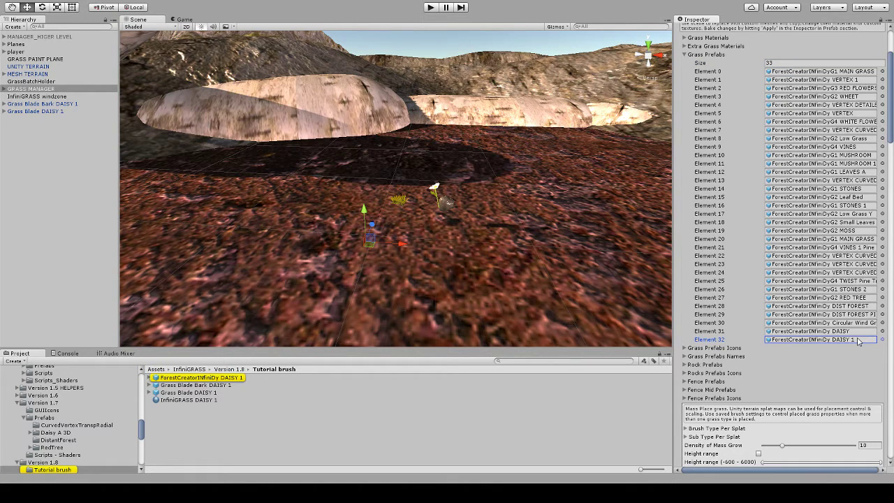
left_click(684, 56)
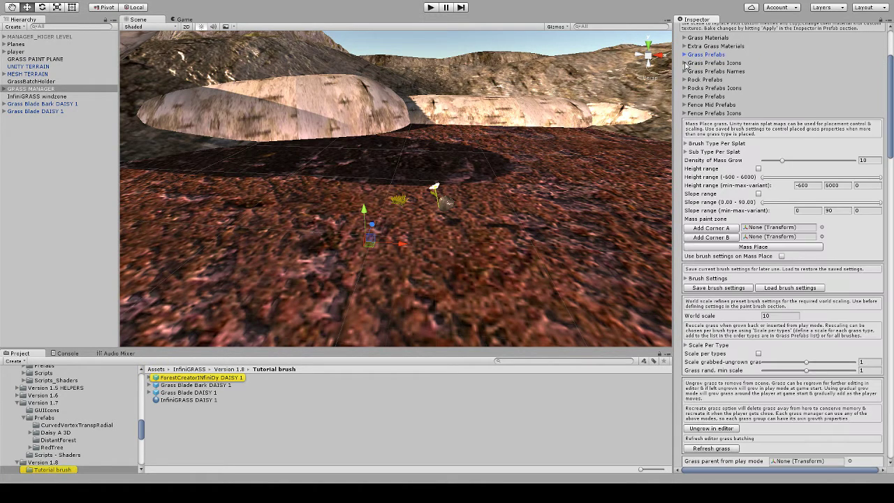
Expand the Grass Prefabs Icons list and set its size to 33
left_click(685, 63)
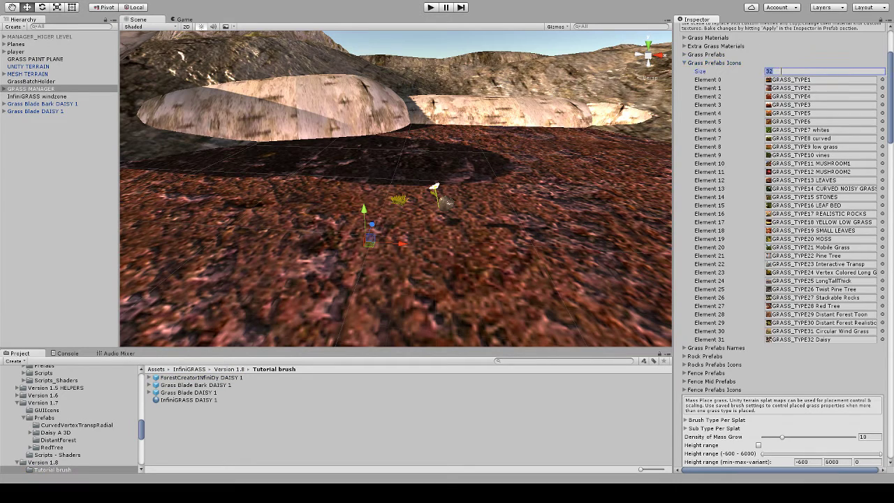
key("Return")
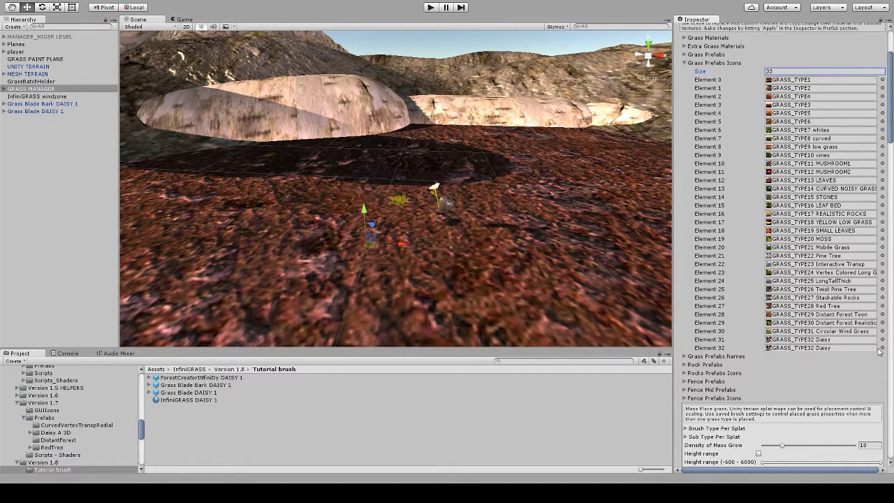
scroll(824, 298, "down", 2)
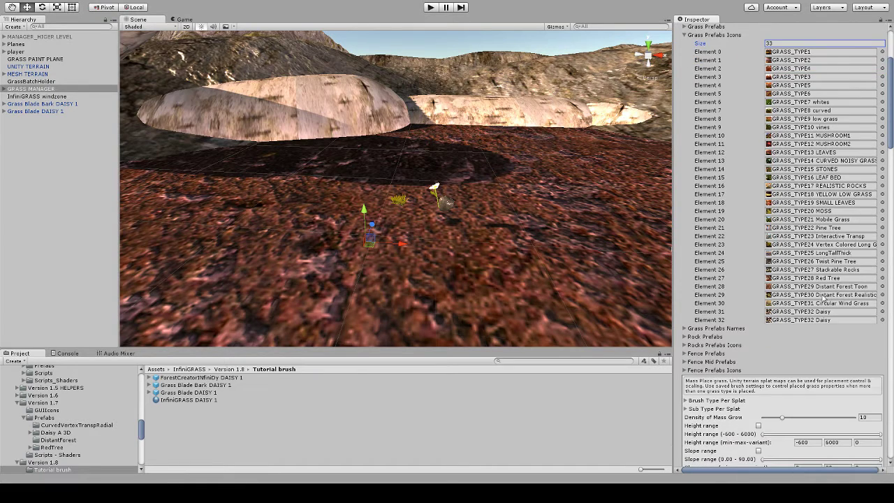
Set the size of Grass Prefabs Names to 33 and name Element 32 "Daisy with rock"
scroll(824, 299, "down", 5)
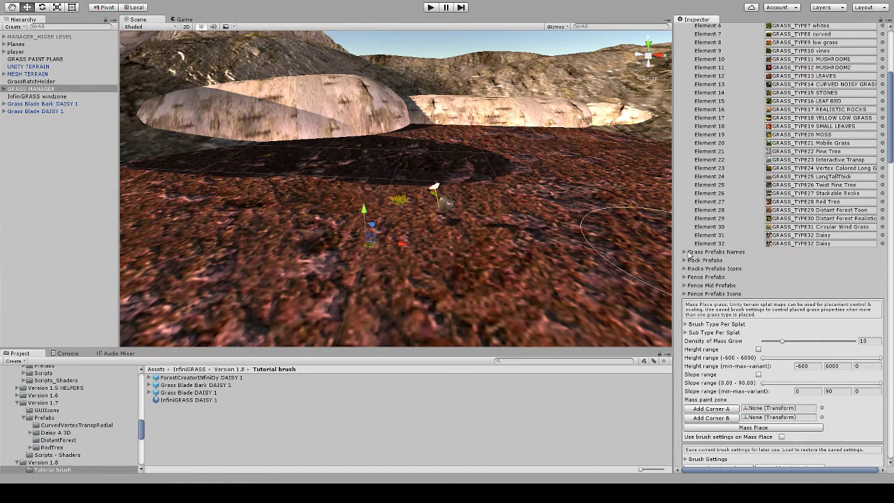
left_click(685, 252)
left_click(775, 260)
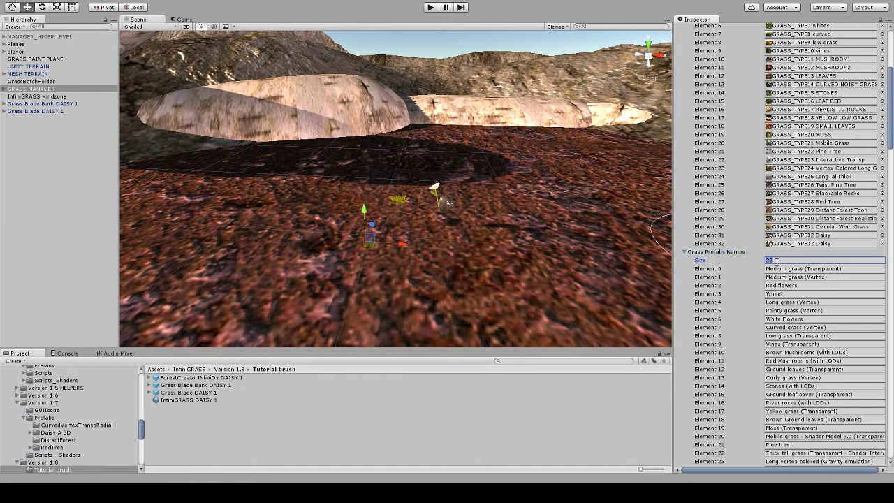
type("33")
scroll(793, 292, "down", 10)
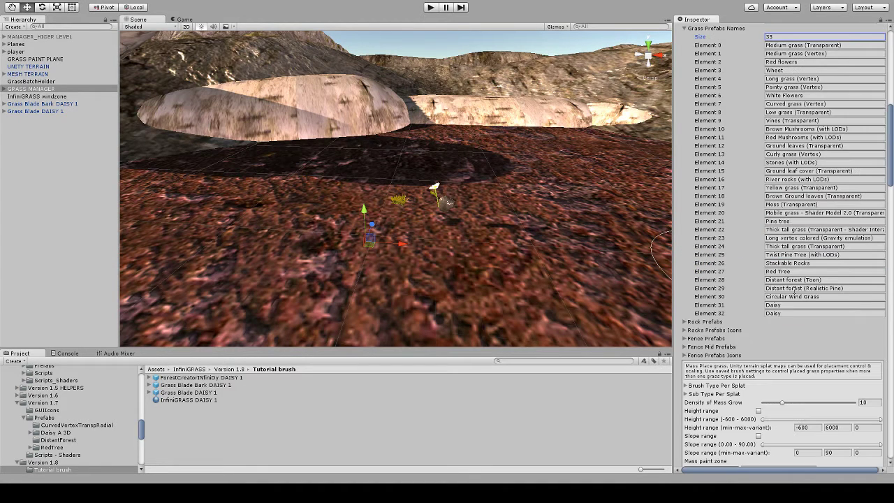
left_click(791, 314)
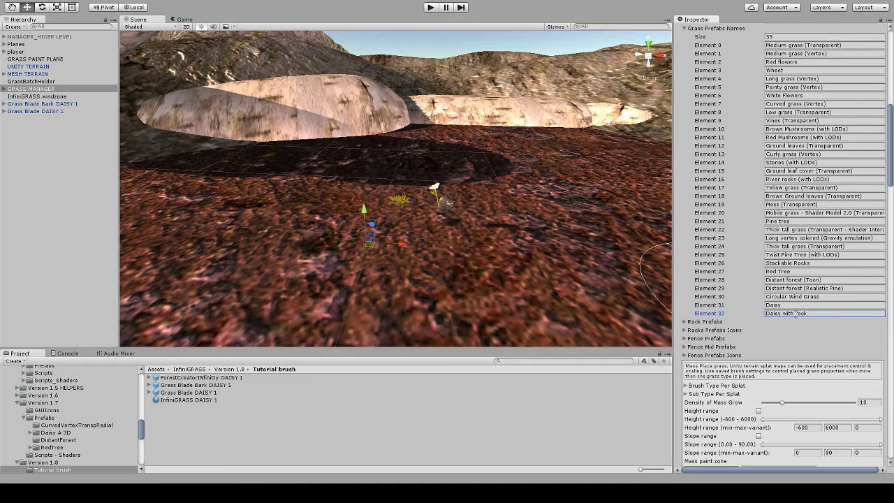
Choose the Daisy with rock grass brush and paint a patch on the red ground beside the sample daisy
scroll(885, 202, "down", 10)
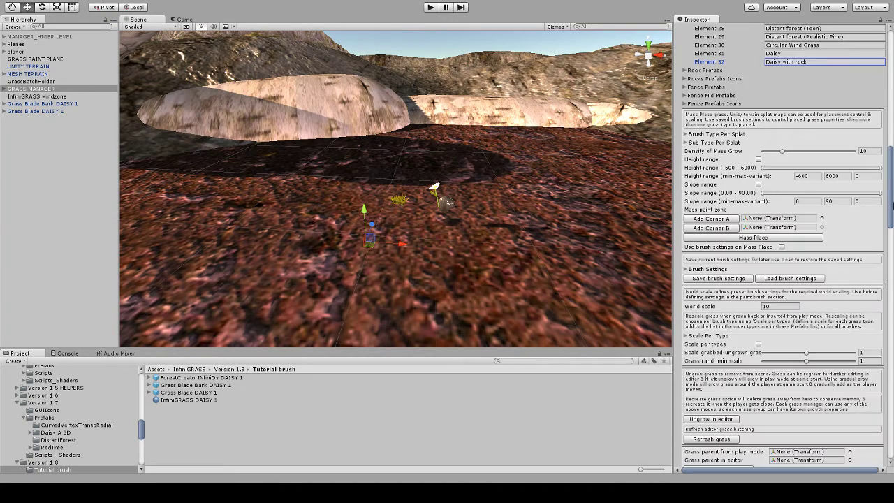
scroll(889, 206, "down", 10)
mouse_move(890, 199)
left_mouse_down()
mouse_move(891, 183)
mouse_move(891, 349)
left_mouse_up()
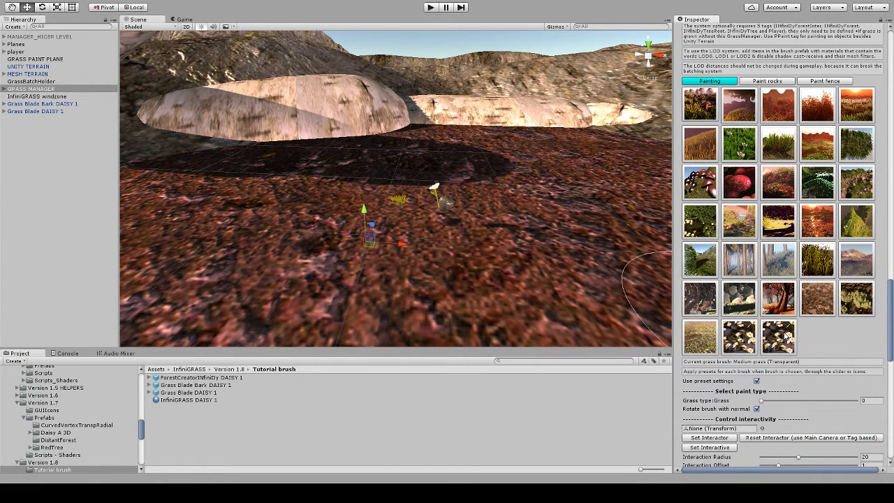
left_click(786, 339)
left_click(530, 240)
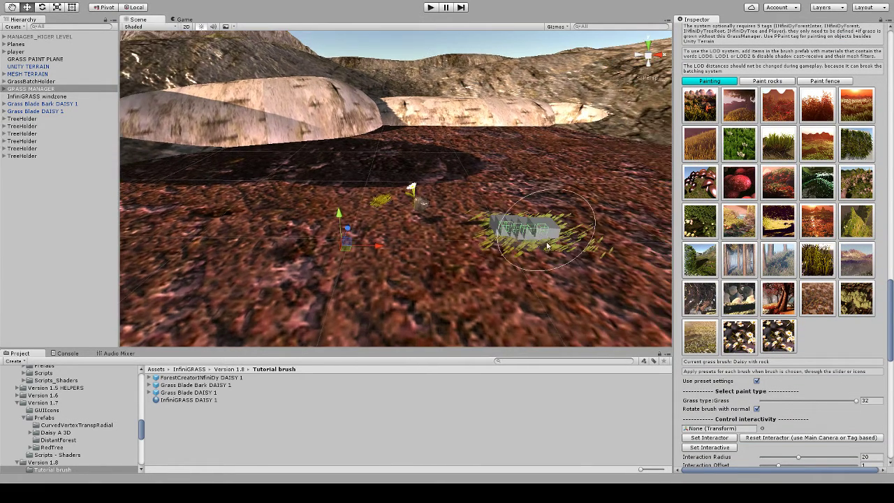
Paint two more Daisy with rock patches on the red ground, one farther along and one in the foreground
right_click_drag(538, 240, 546, 248)
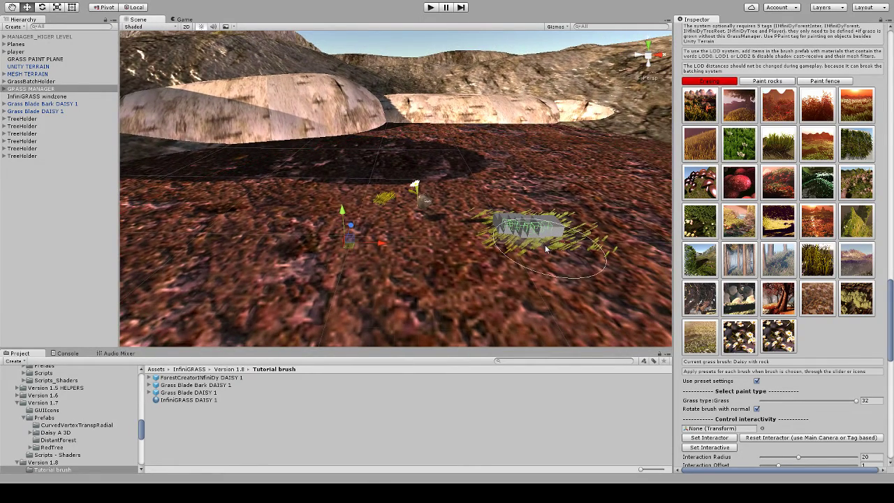
scroll(543, 245, "down", 1)
mouse_move(544, 244)
middle_mouse_down()
mouse_move(485, 245)
mouse_move(465, 217)
middle_mouse_up()
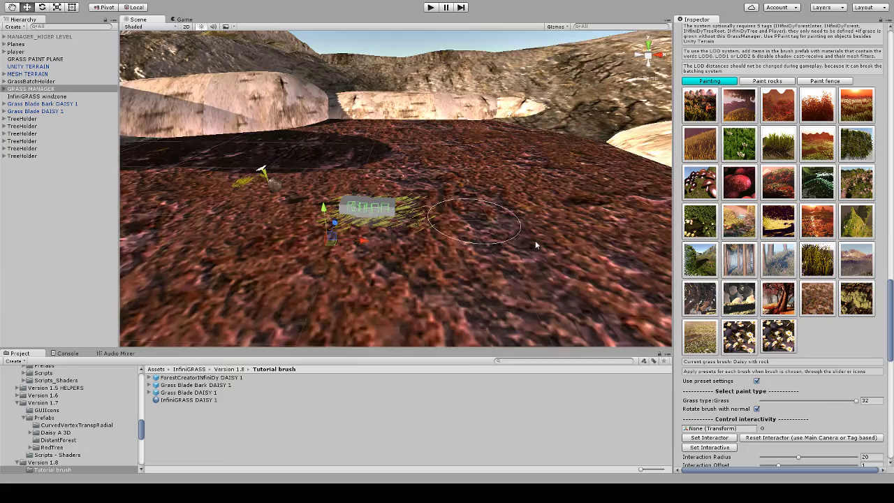
middle_click_drag(537, 244, 410, 210)
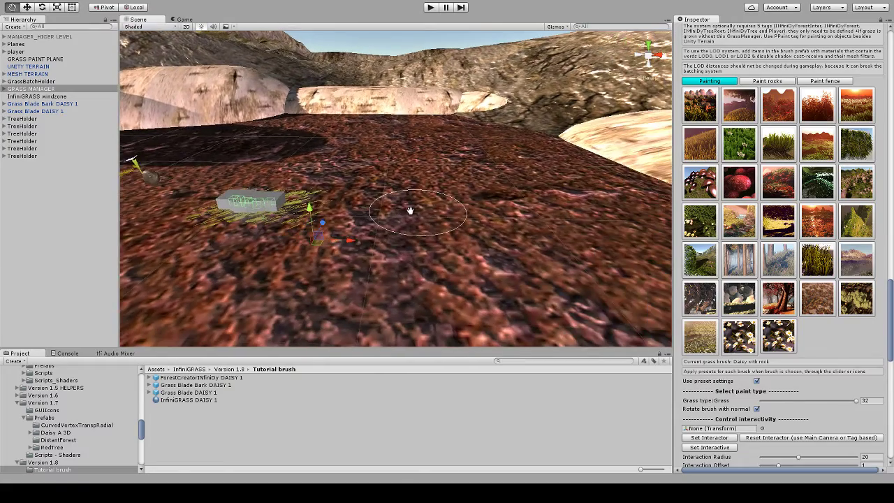
right_click_drag(410, 210, 476, 222)
scroll(415, 192, "up", 6)
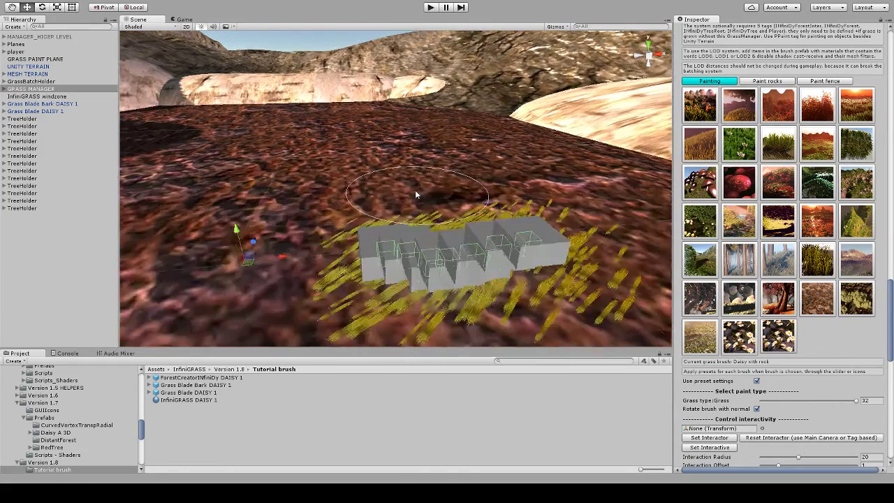
scroll(418, 194, "down", 3)
middle_click_drag(417, 196, 476, 185)
scroll(476, 184, "down", 2)
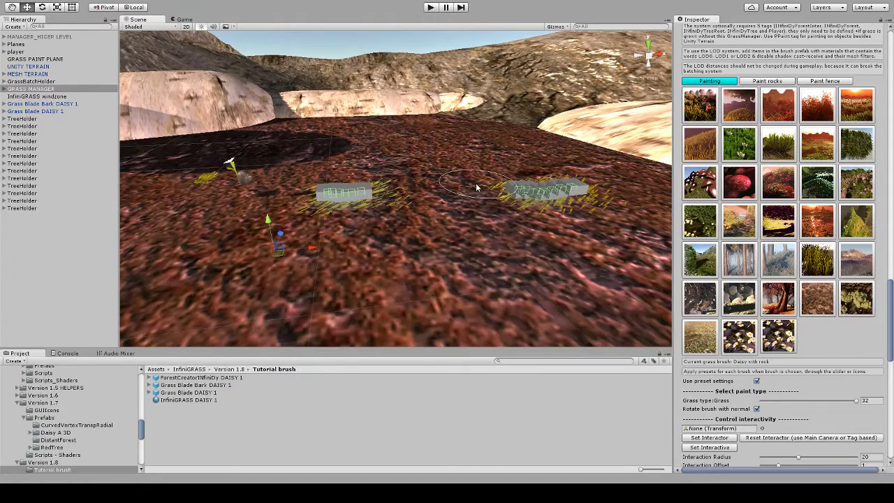
left_click_drag(475, 183, 441, 175, "alt")
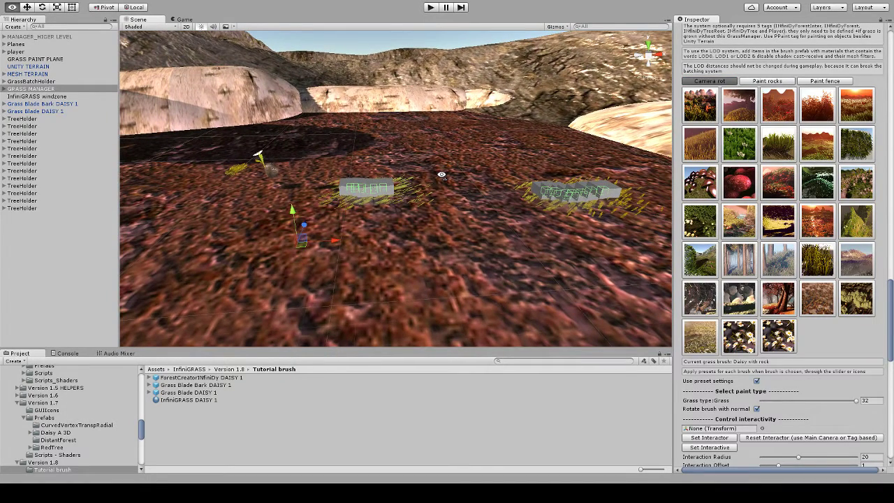
left_click(408, 267)
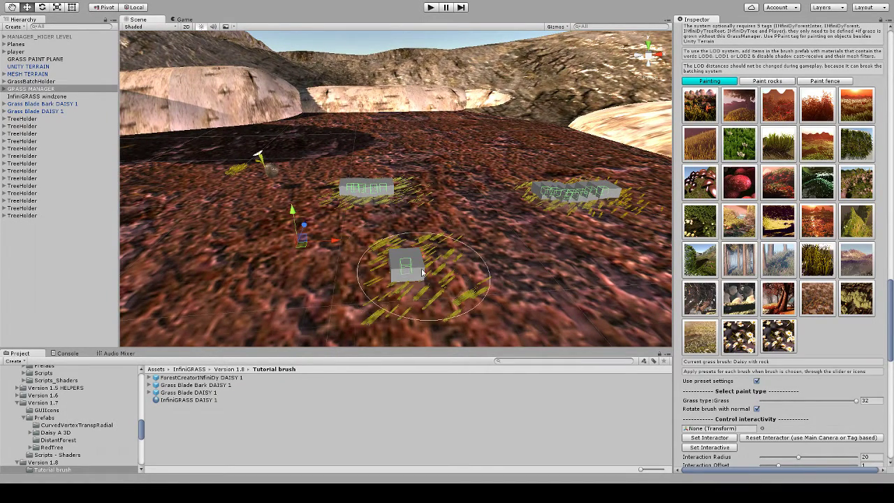
middle_click_drag(422, 272, 439, 252)
Test the scene in play mode by moving the player up to the painted daisy patches and back, and stop play mode
left_click(429, 7)
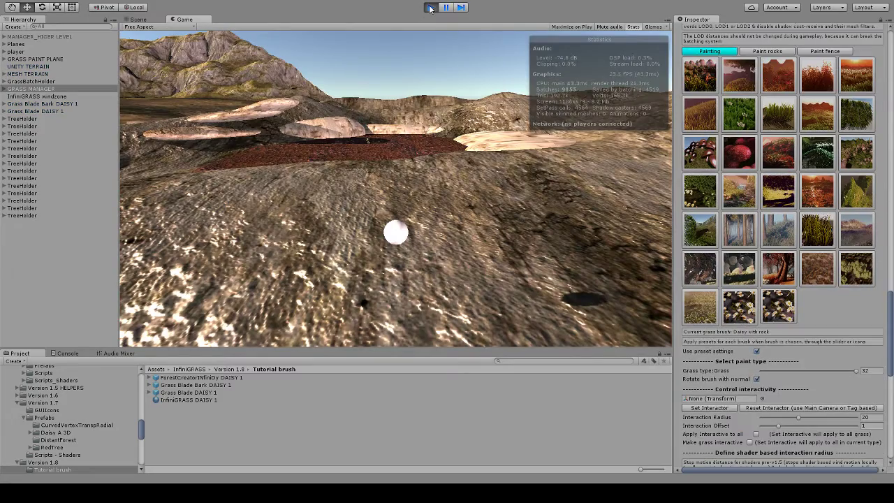
key("w")
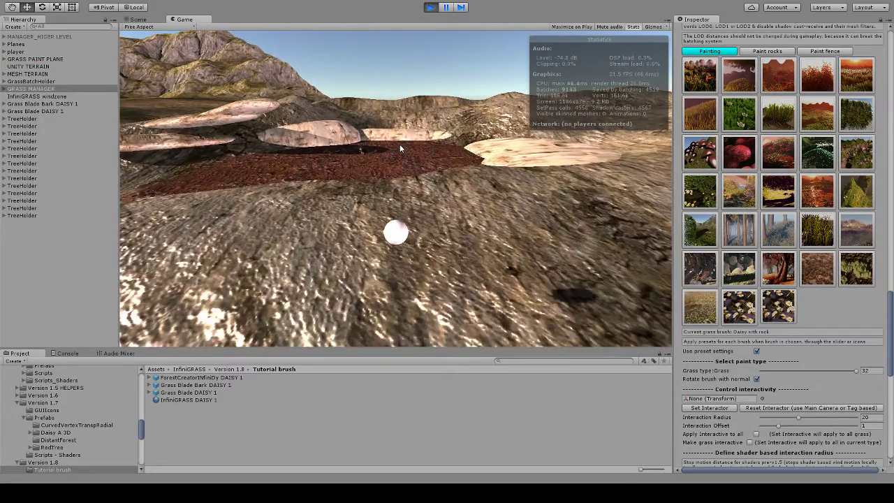
key("w")
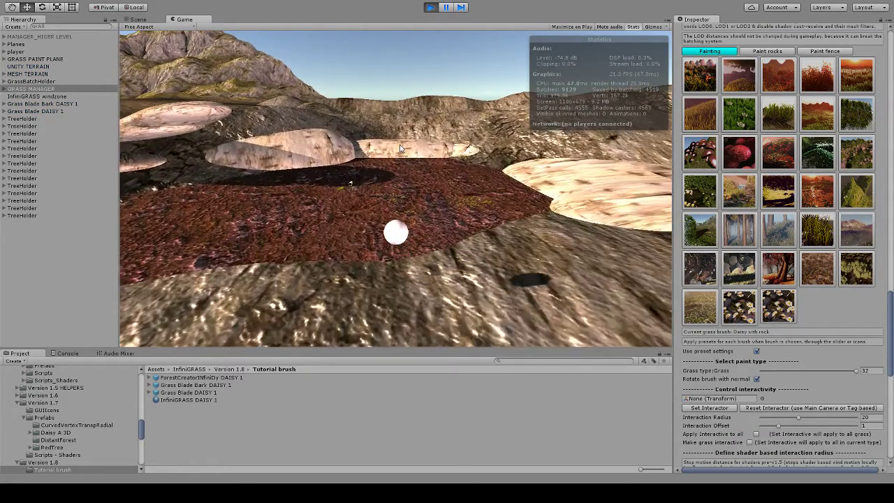
key("w")
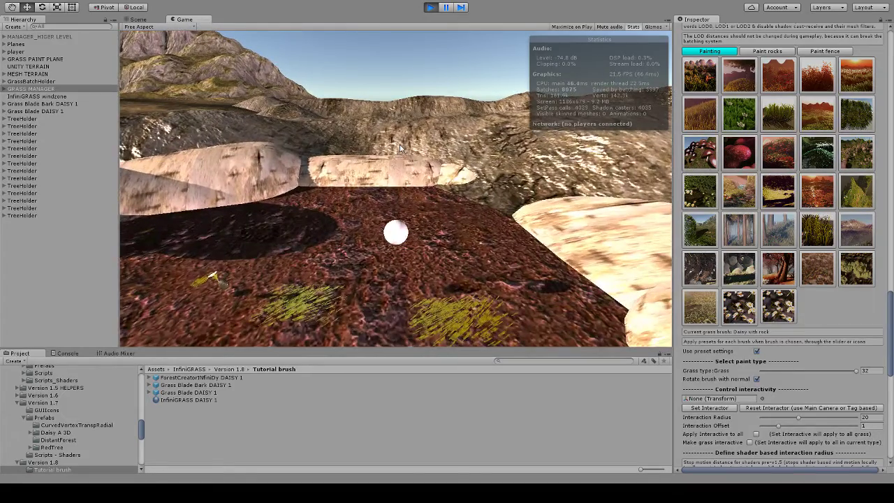
key("s")
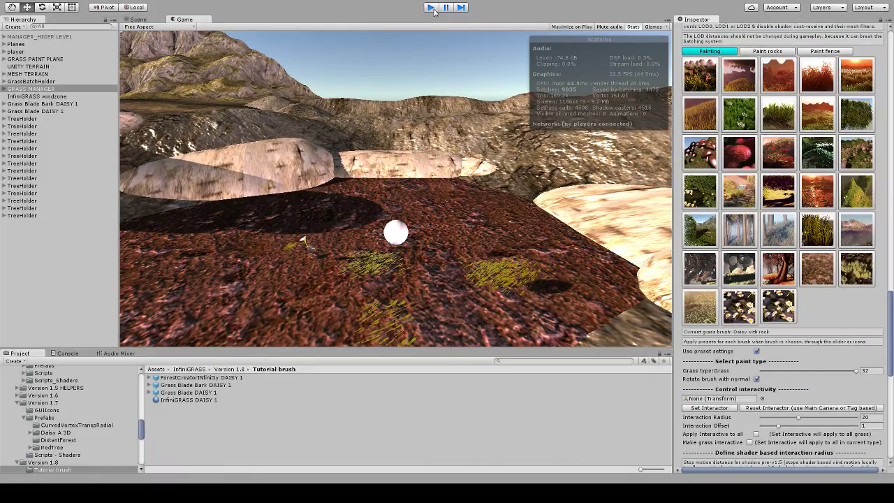
left_click(431, 7)
Examine the child objects of Grass Blade Bark DAISY 1 and Grass Blade DAISY 1
scroll(450, 231, "up", 3)
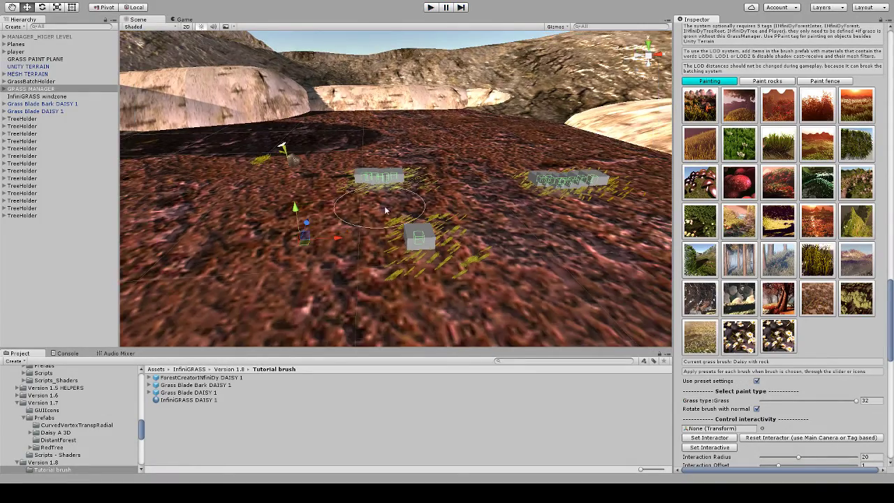
scroll(447, 227, "up", 5)
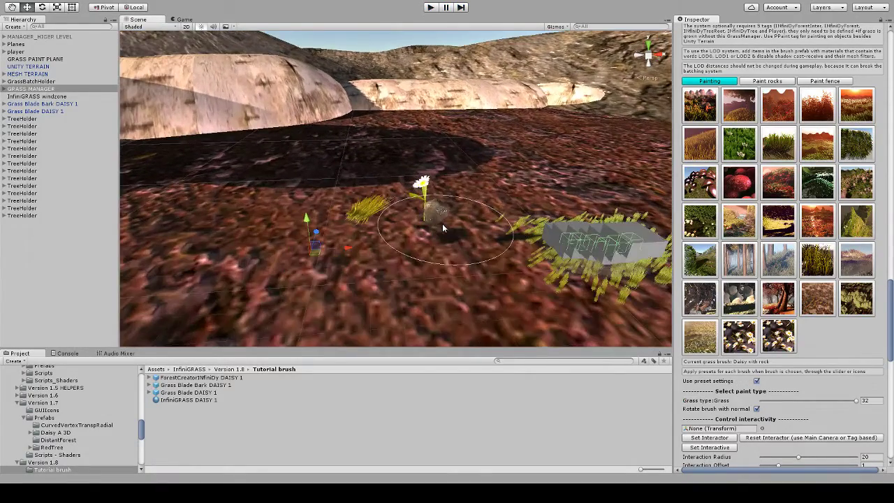
left_click(69, 104)
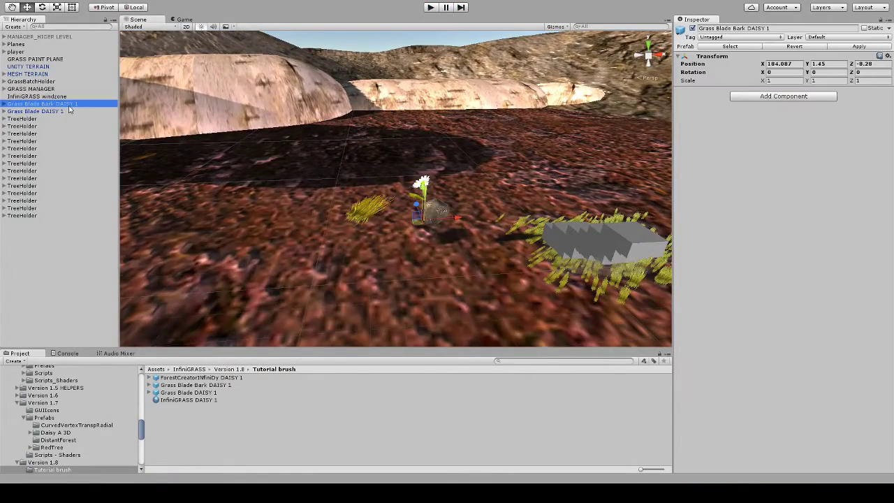
left_click(5, 103)
left_click(29, 112)
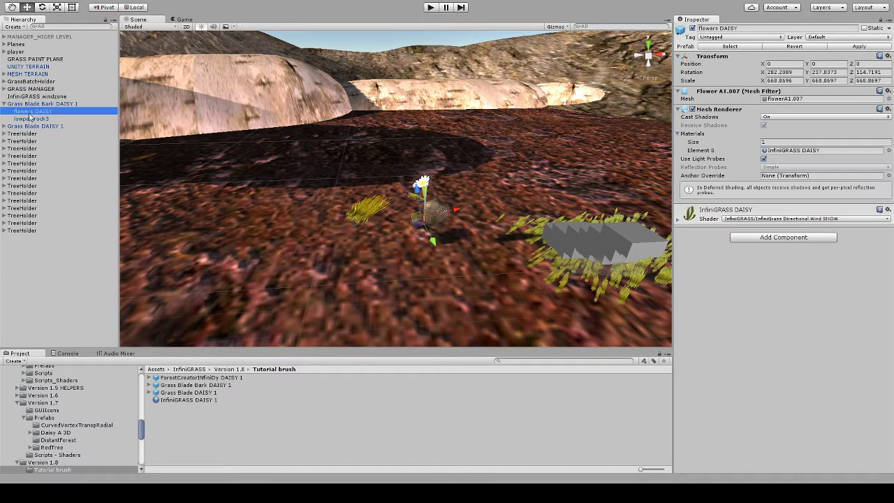
left_click(38, 119)
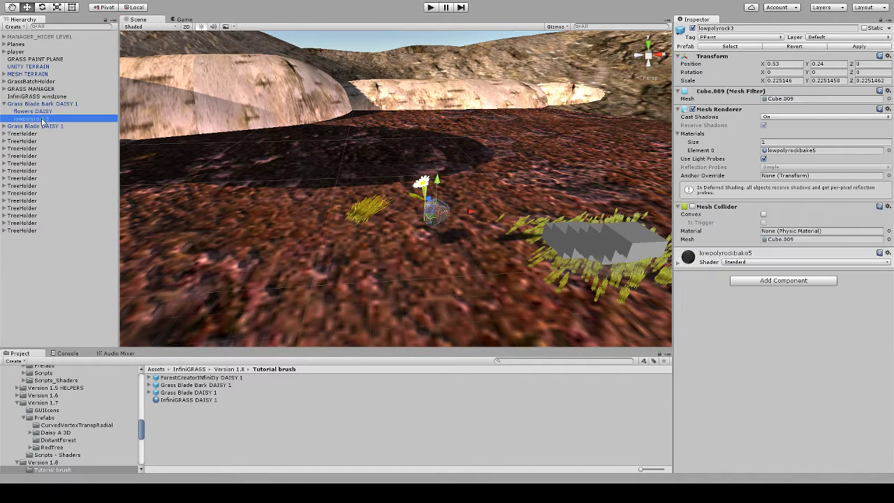
left_click(4, 126)
left_click(30, 133)
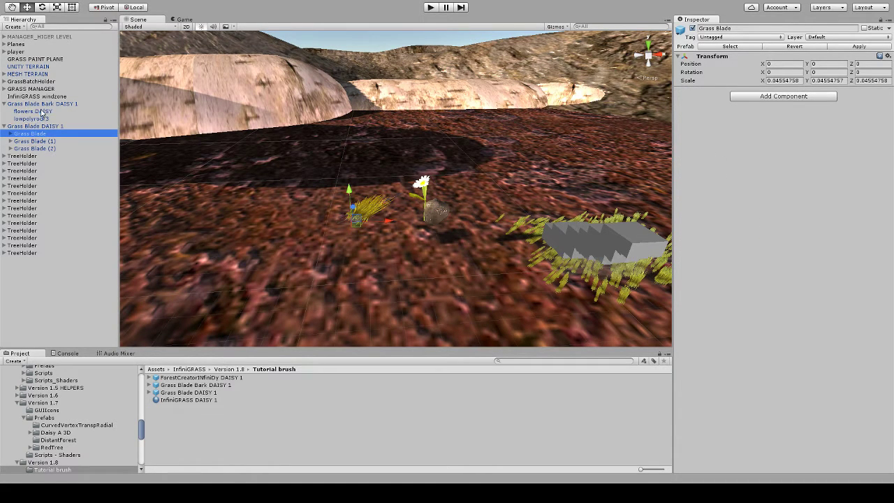
Add copies of flowers DAISY and lowpolyrock3 to Grass Blade DAISY 1 and apply the change to its prefab
left_click(34, 112)
left_click(42, 119, "shift")
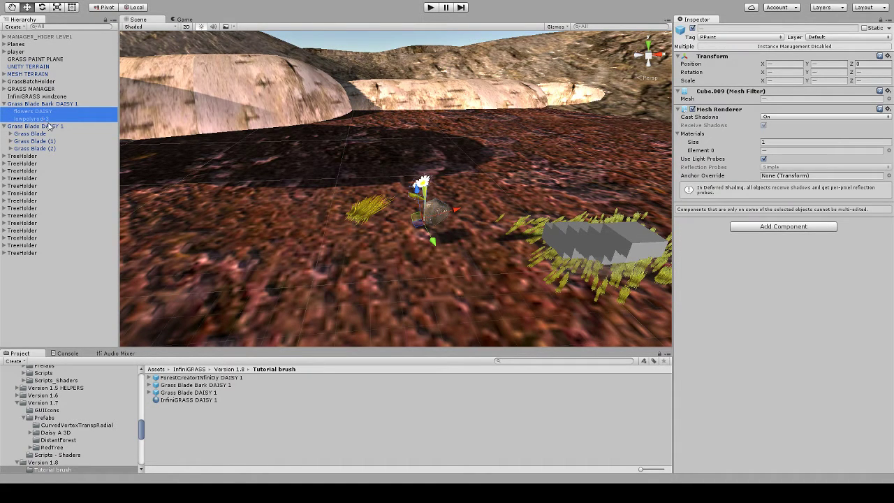
key("ctrl+d")
left_click_drag(45, 129, 42, 144)
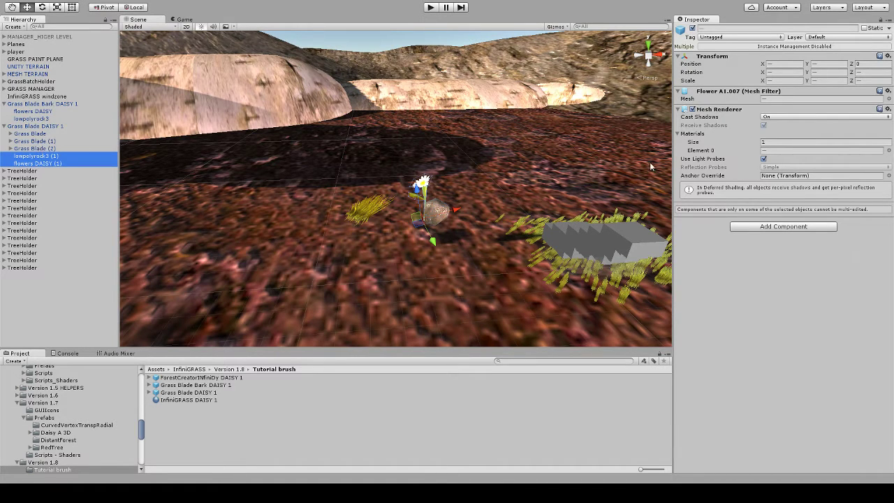
left_click(59, 126)
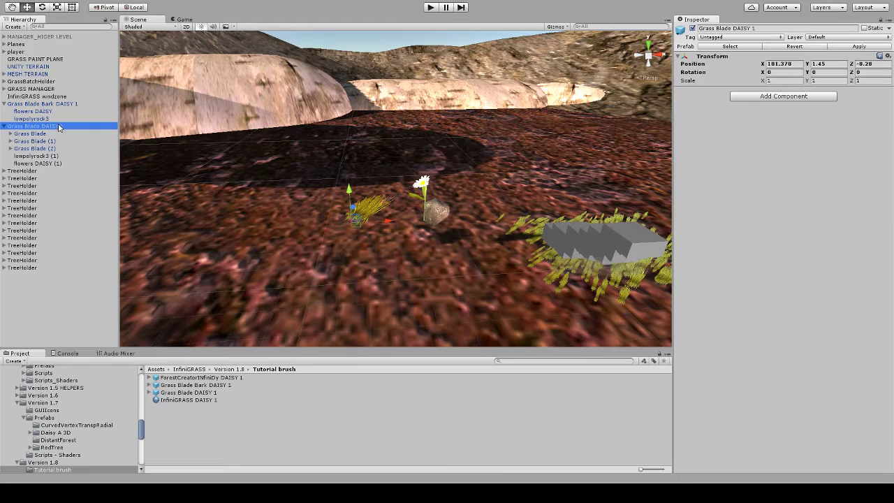
left_click(858, 47)
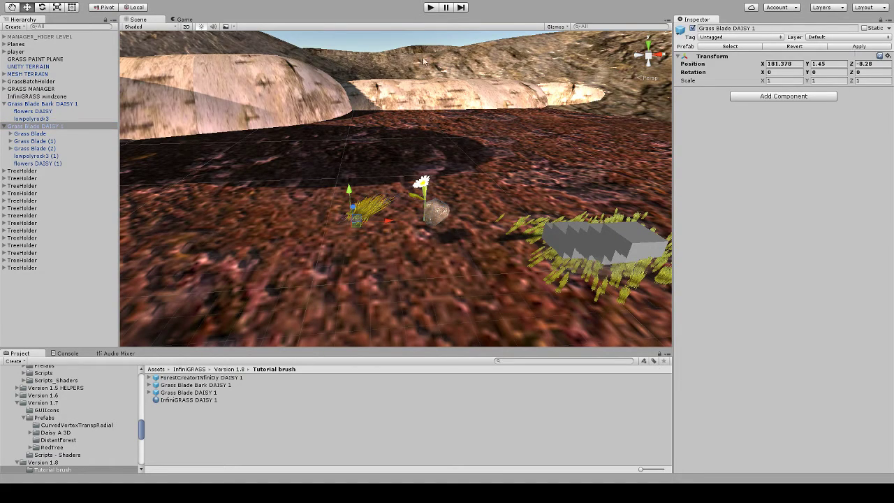
Select GRASS MANAGER and paint two Daisy with rock patches on the red ground in front of the sample daisy
scroll(424, 62, "down", 10)
left_click(32, 89)
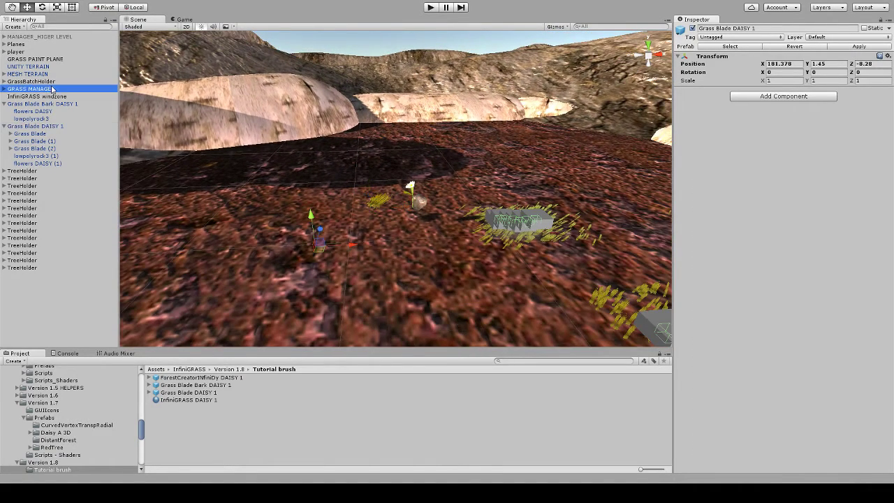
right_click_drag(370, 252, 379, 264)
middle_click_drag(379, 264, 447, 241)
right_click(325, 239)
Set the grass object scale range to about 1.13–1.18 and paint a Daisy with rock patch beside the existing ones
left_click_drag(890, 81, 892, 360)
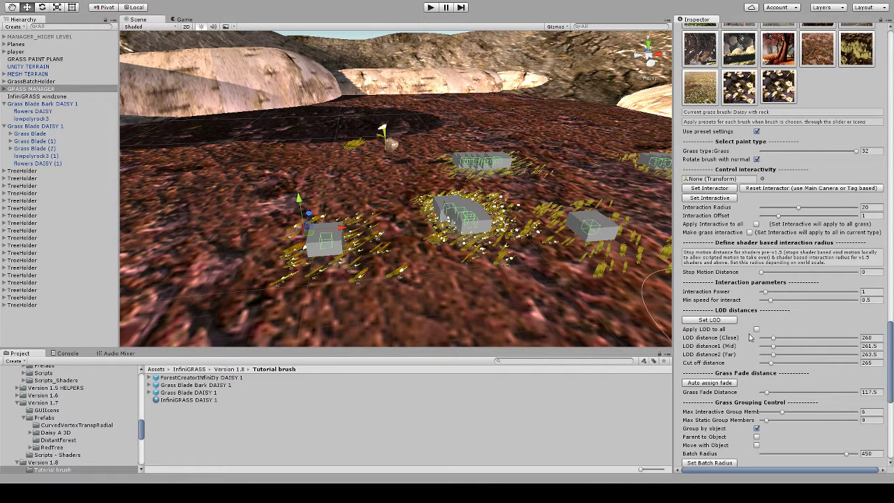
scroll(757, 332, "down", 2)
scroll(783, 327, "down", 3)
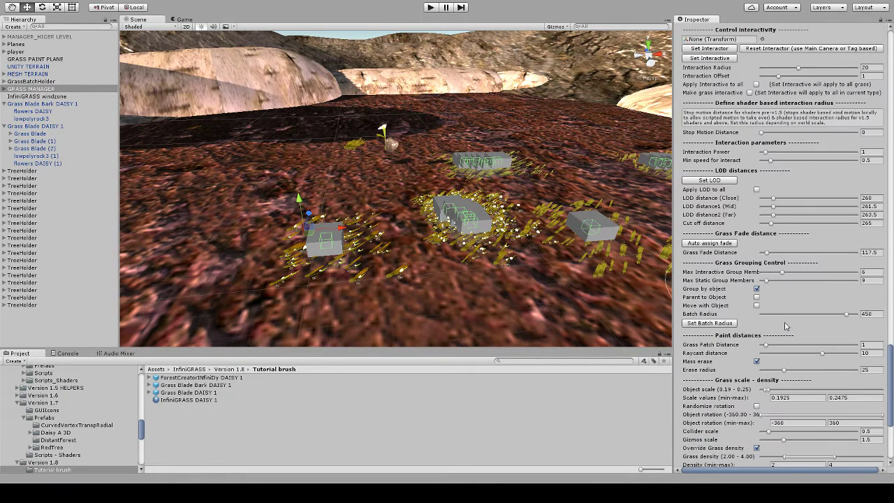
left_click(790, 389)
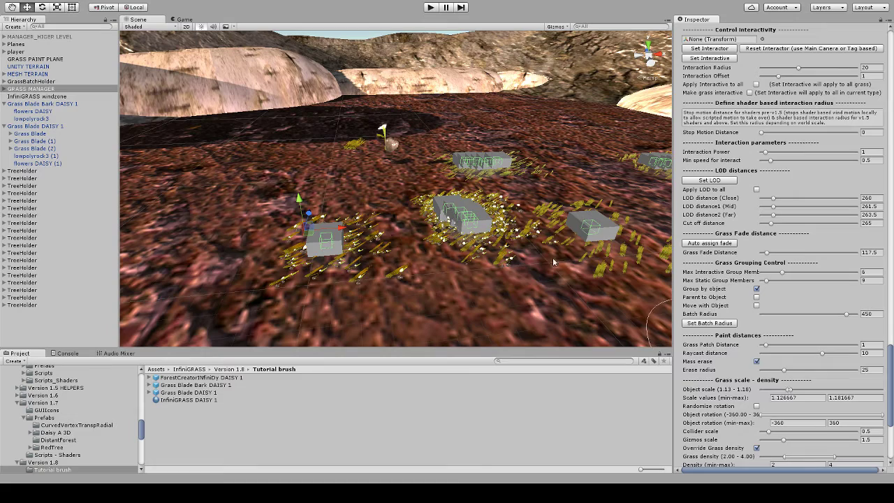
right_click(213, 198)
middle_click_drag(306, 201, 423, 210)
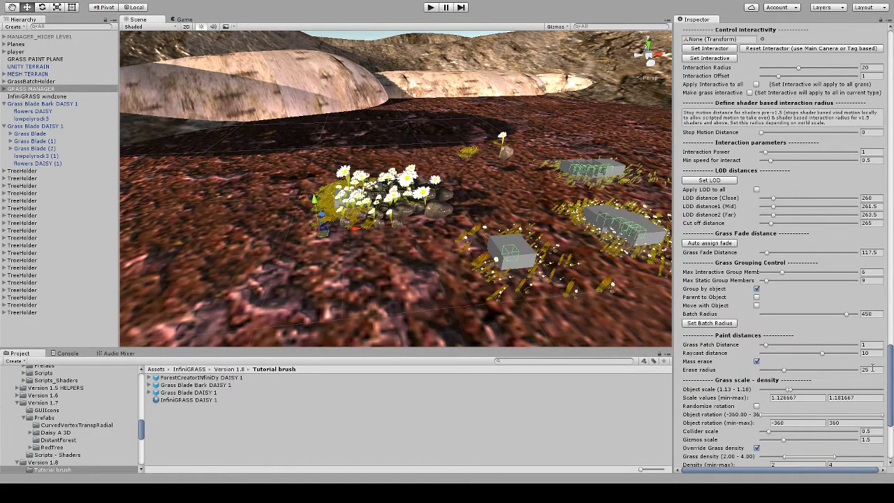
Set the grass spread range to about 12.48–12.98 and paint a Daisy with rock patch near the edge of the red ground
scroll(835, 362, "down", 4)
left_click(793, 315)
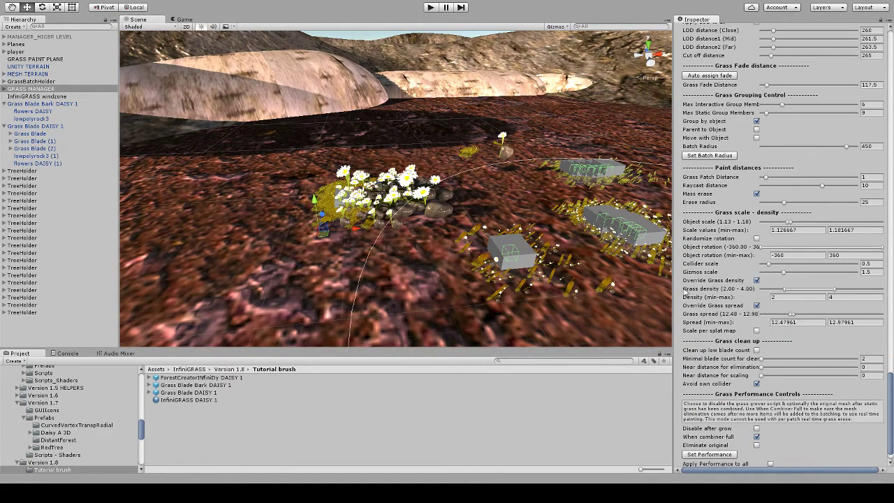
right_click(186, 186)
middle_click_drag(253, 196, 497, 199)
right_click(399, 202)
middle_click_drag(400, 203, 500, 195)
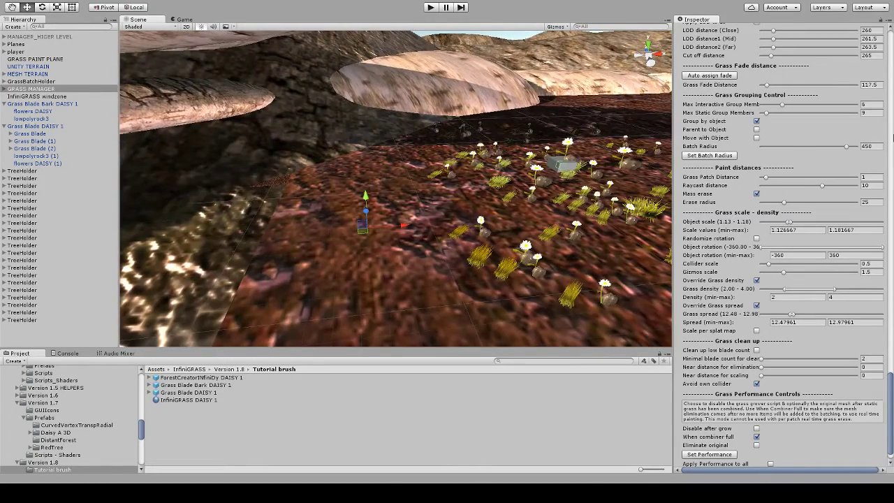
Set the GRASS MANAGER wind modifier to 0.1
scroll(800, 246, "up", 10)
scroll(801, 246, "down", 8)
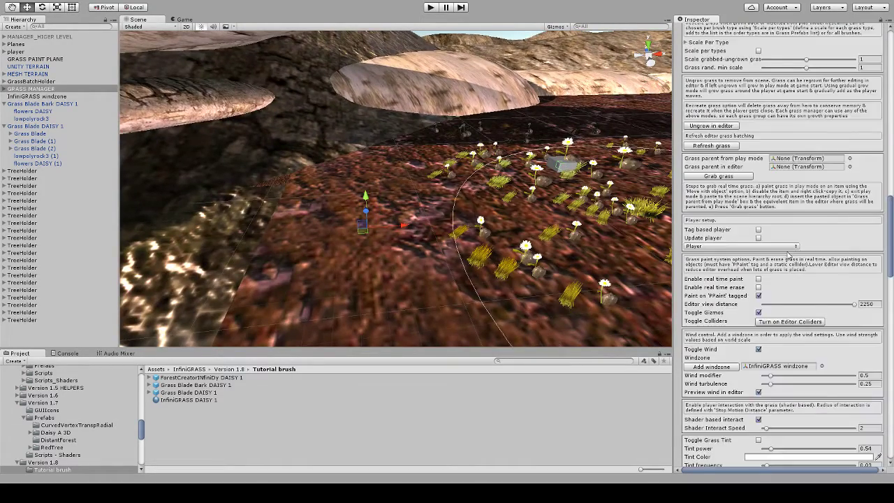
left_click(766, 293)
left_click_drag(766, 293, 764, 293)
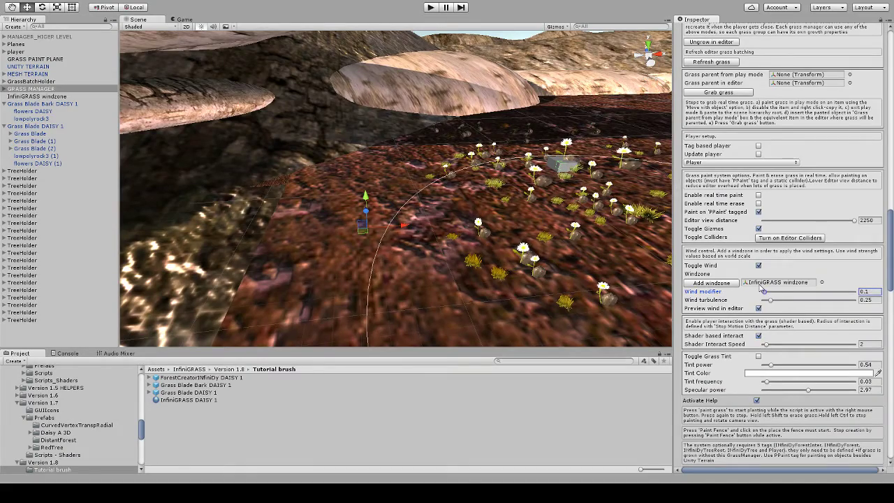
Paint a widely spread Daisy with rock patch on the red ground beyond the two earlier small patches
mouse_move(545, 231)
middle_mouse_down()
mouse_move(293, 234)
mouse_move(375, 240)
mouse_move(280, 282)
middle_mouse_up()
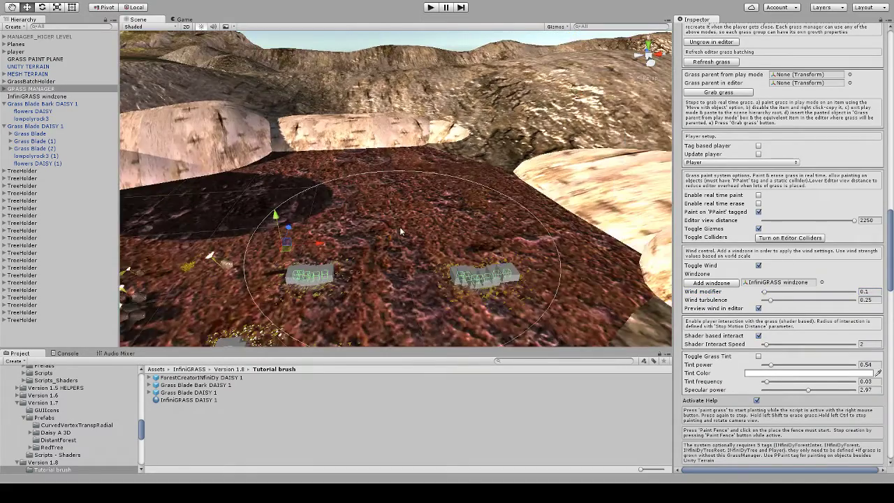
scroll(400, 227, "up", 4)
right_click(395, 224)
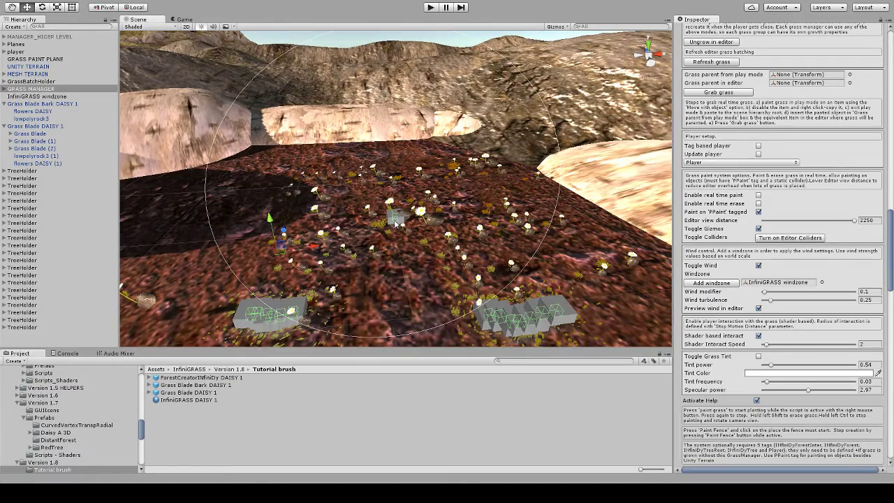
left_click_drag(395, 222, 335, 238, "alt")
mouse_move(335, 239)
right_mouse_down("ctrl")
mouse_move(206, 217)
mouse_move(401, 222)
right_mouse_up("ctrl")
scroll(405, 219, "up", 4)
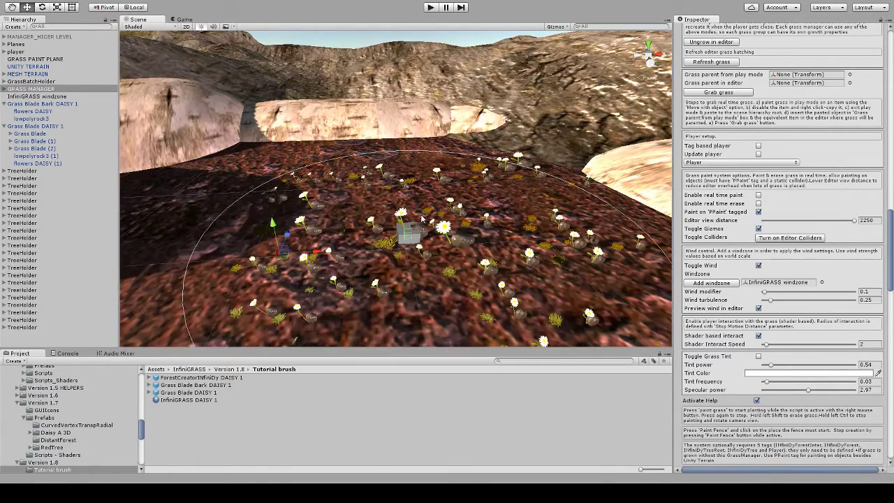
Paint two more widely spread Daisy with rock patches, one in the foreground and one near the shaded area
scroll(473, 262, "down", 2)
scroll(461, 252, "down", 3)
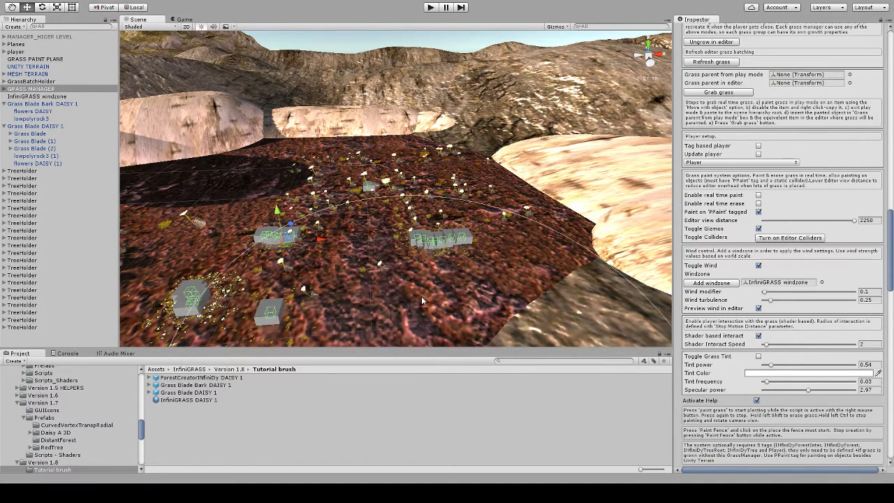
left_click_drag(421, 296, 283, 222)
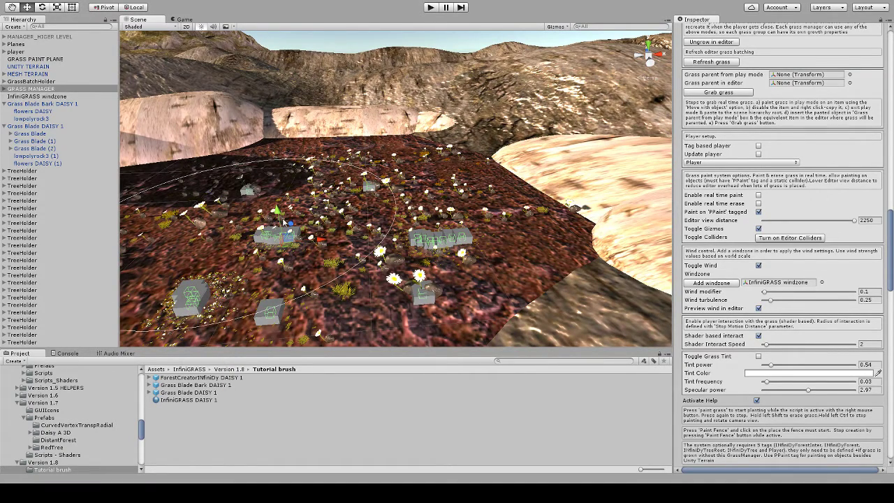
middle_click_drag(283, 219, 496, 217)
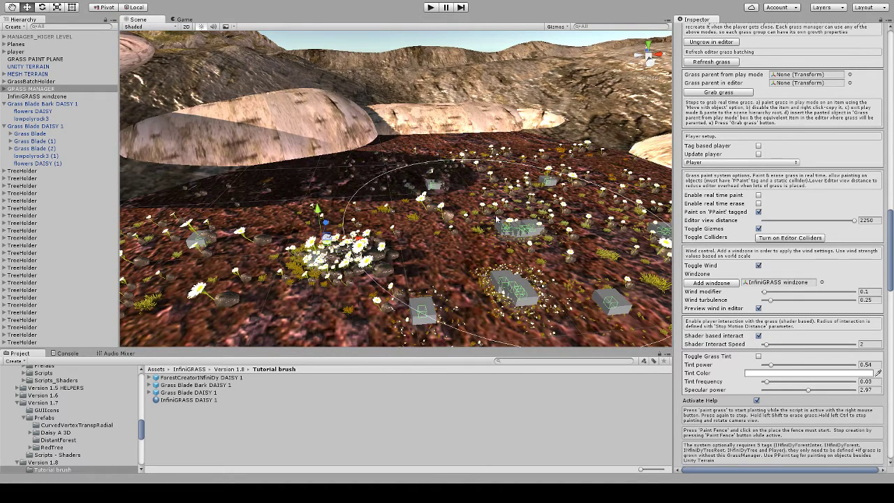
Review the Grass scale - density settings and the painted daisies across the red ground
scroll(782, 280, "down", 10)
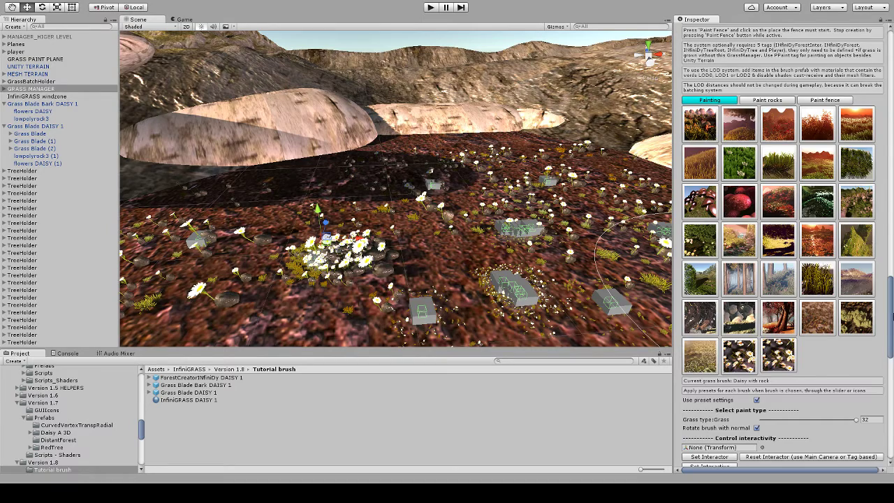
left_click_drag(892, 316, 891, 398)
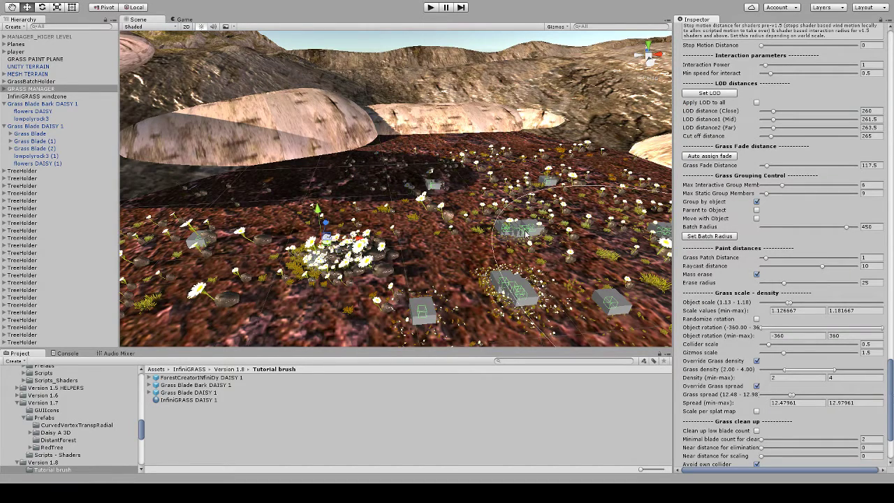
right_click_drag(526, 233, 507, 267)
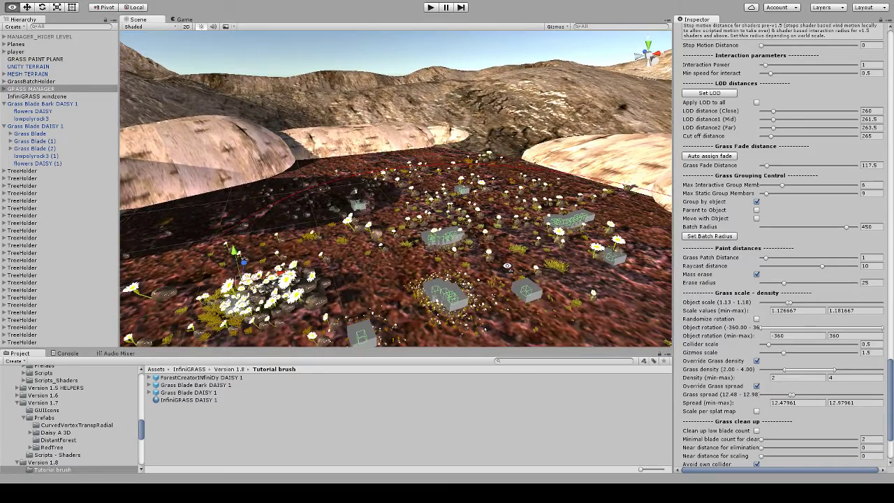